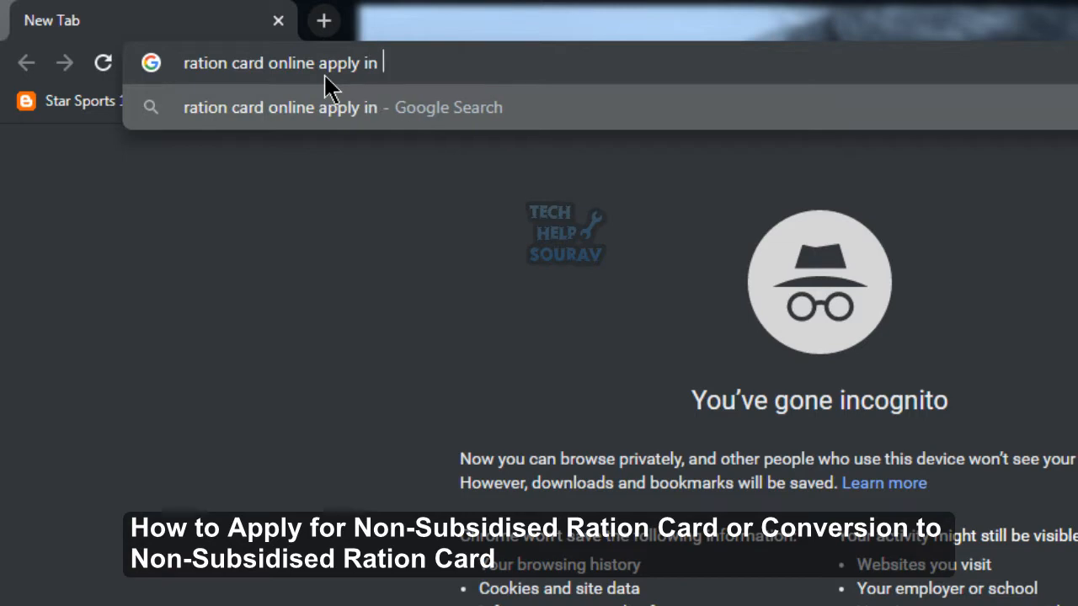
Search Google for 'ration card online apply in west bengal'.
{"action": "type", "text": "al"}
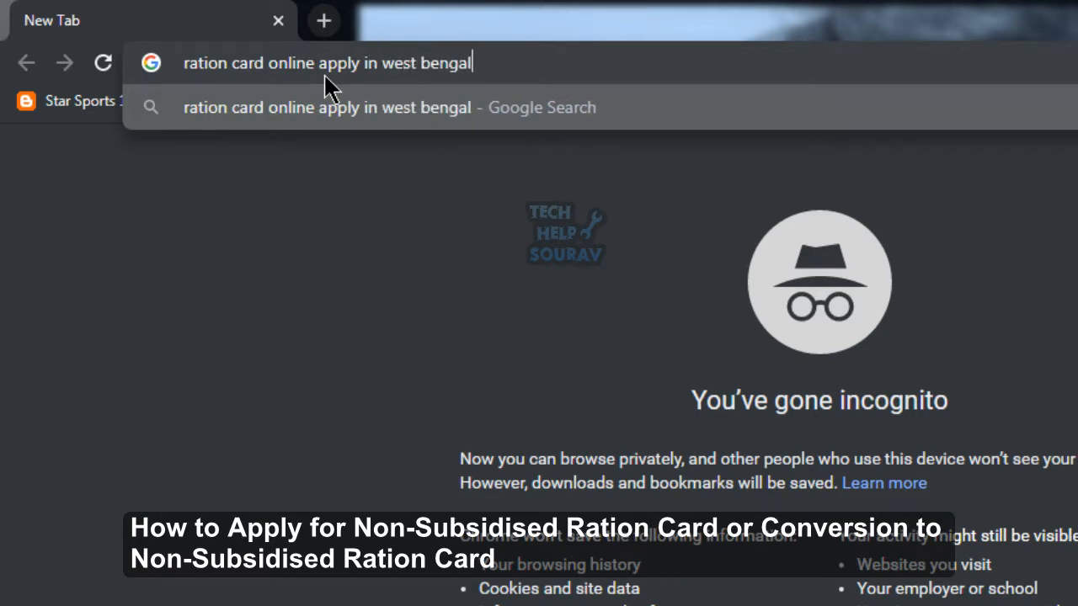
{"action": "key", "text": "Return"}
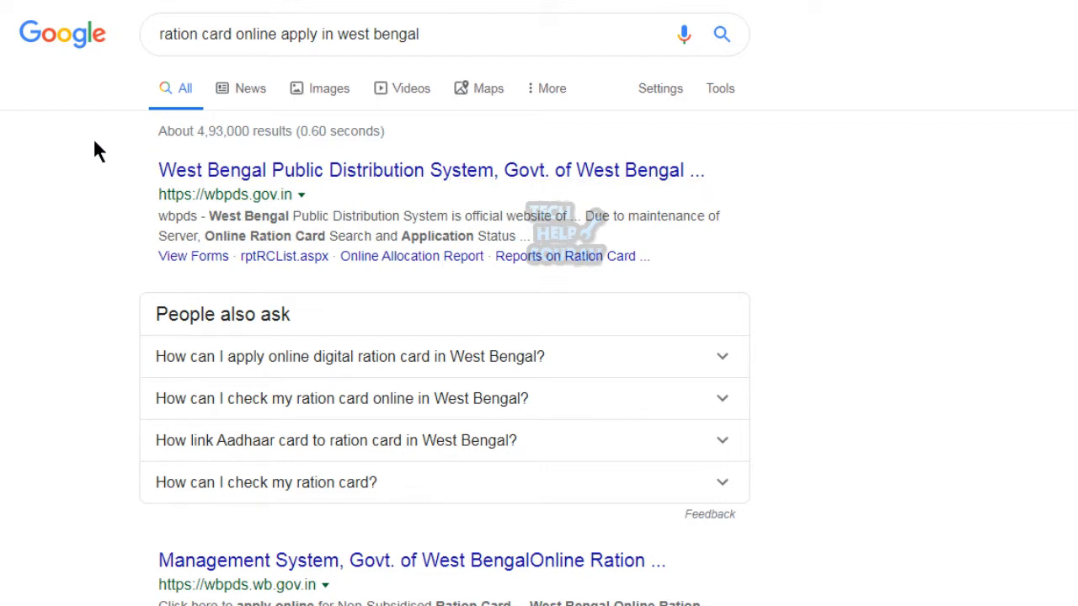
{"action": "mouse_move", "coordinate": [94, 141]}
{"action": "left_mouse_down"}
{"action": "mouse_move", "coordinate": [421, 229]}
{"action": "mouse_move", "coordinate": [761, 270]}
{"action": "left_mouse_up"}
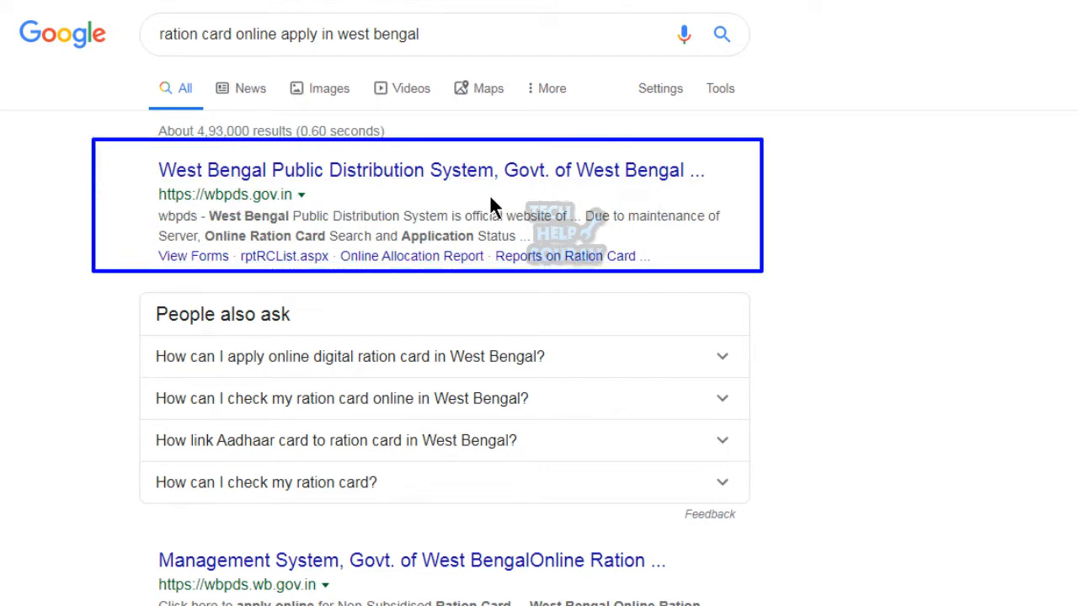
Open the wbpds.gov.in result and scroll down to the Non-Subsidised Ration Card links.
{"action": "left_click", "coordinate": [388, 169]}
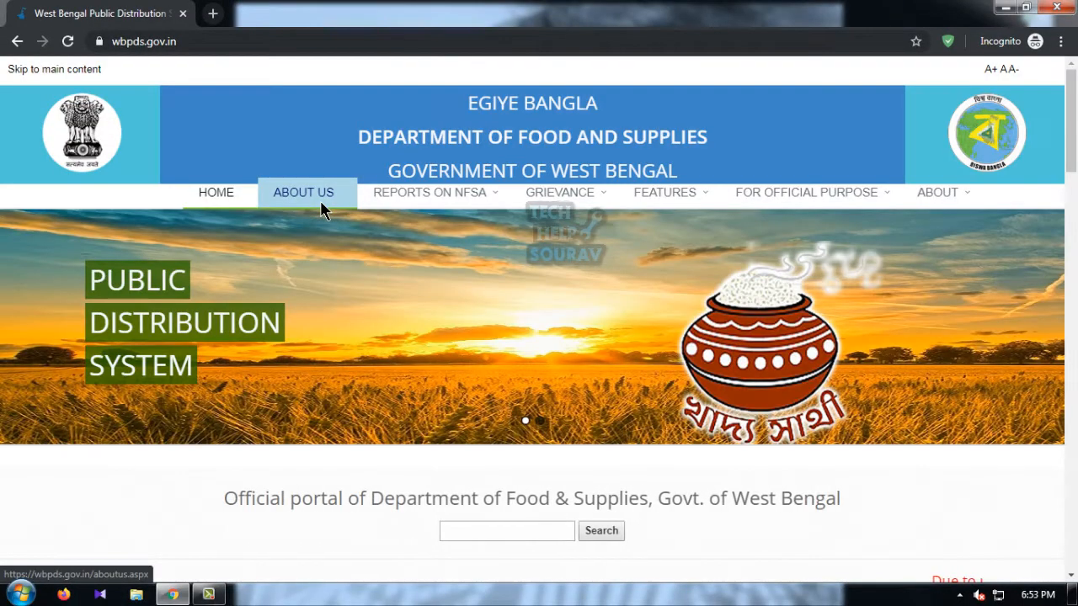
{"action": "scroll", "coordinate": [909, 439], "scroll_direction": "down", "scroll_amount": 2}
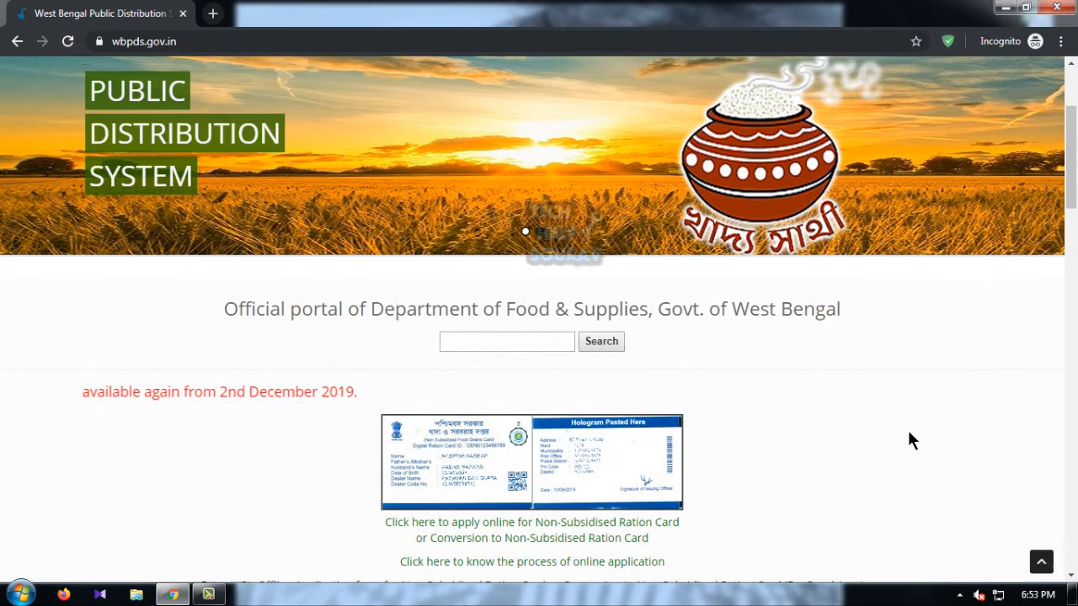
{"action": "scroll", "coordinate": [909, 440], "scroll_direction": "down", "scroll_amount": 1}
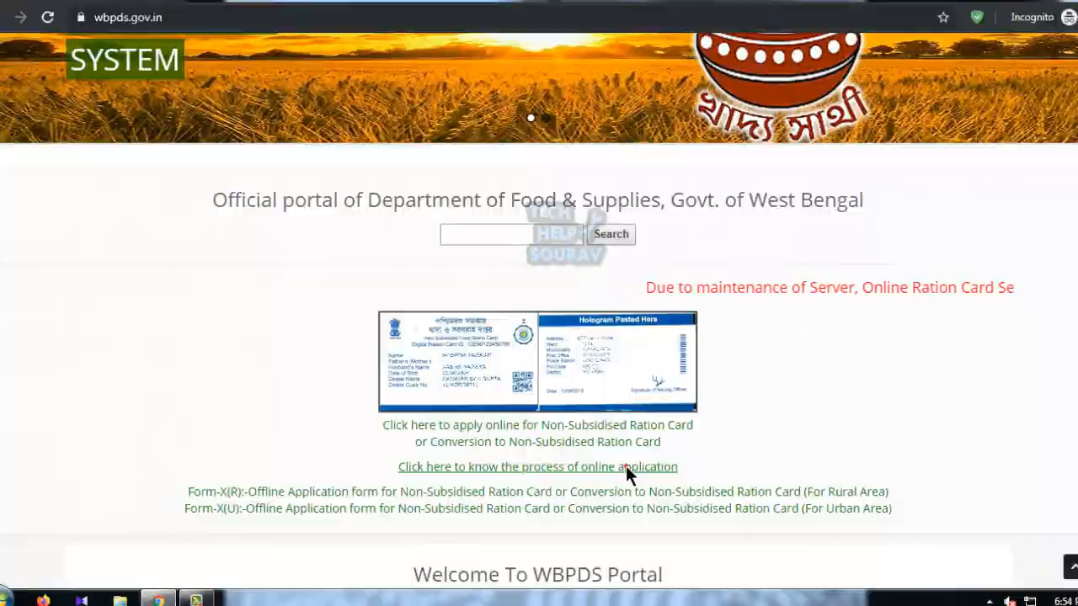
Open the online application user manual PDF and scroll through it.
{"action": "left_click", "coordinate": [673, 468]}
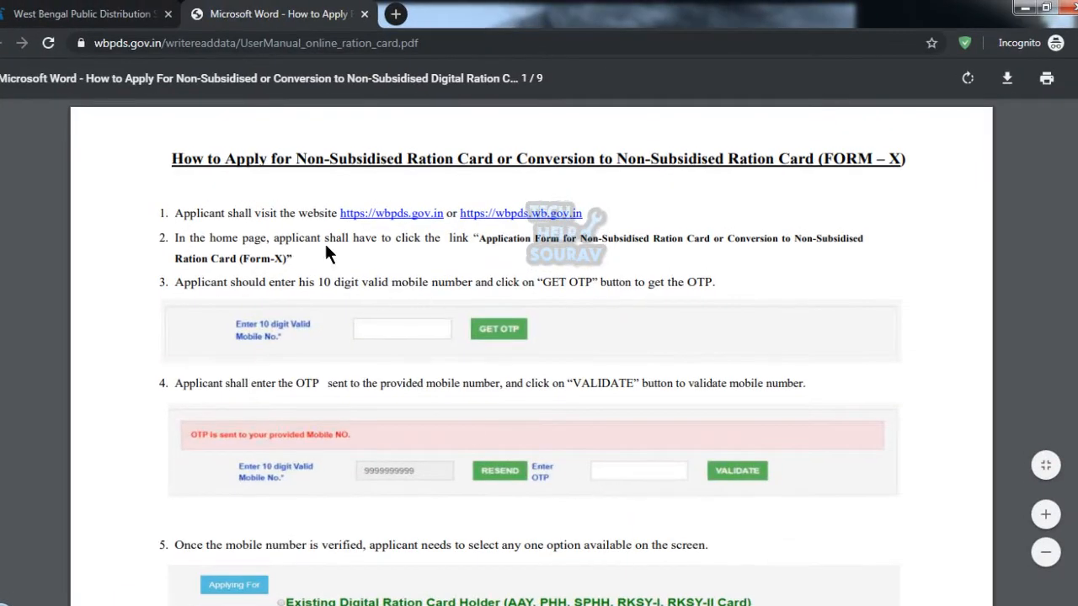
{"action": "scroll", "coordinate": [383, 354], "scroll_direction": "down", "scroll_amount": 3}
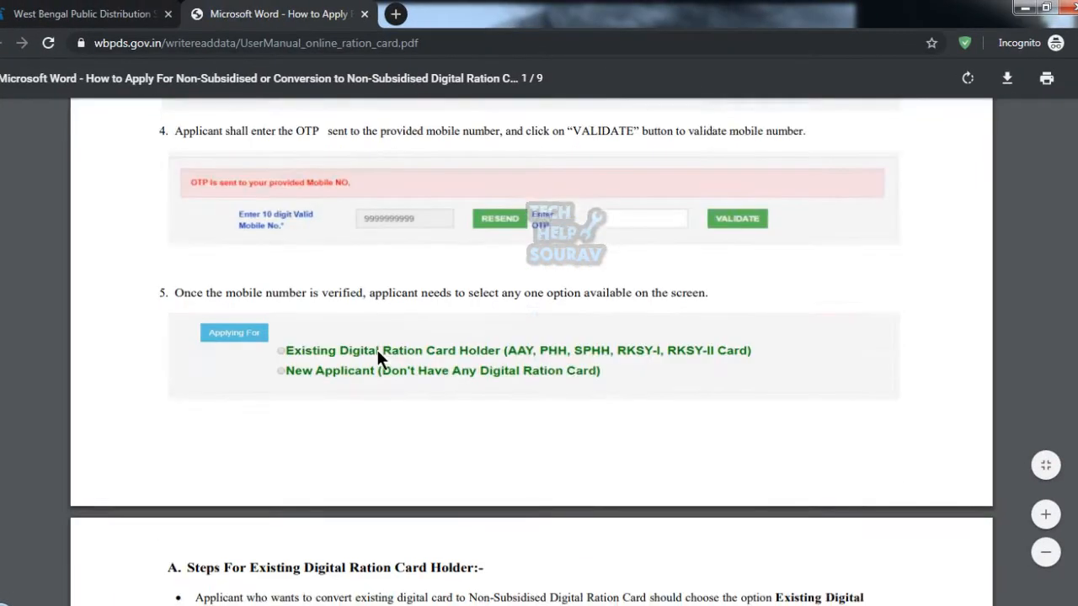
{"action": "scroll", "coordinate": [377, 352], "scroll_direction": "down", "scroll_amount": 10}
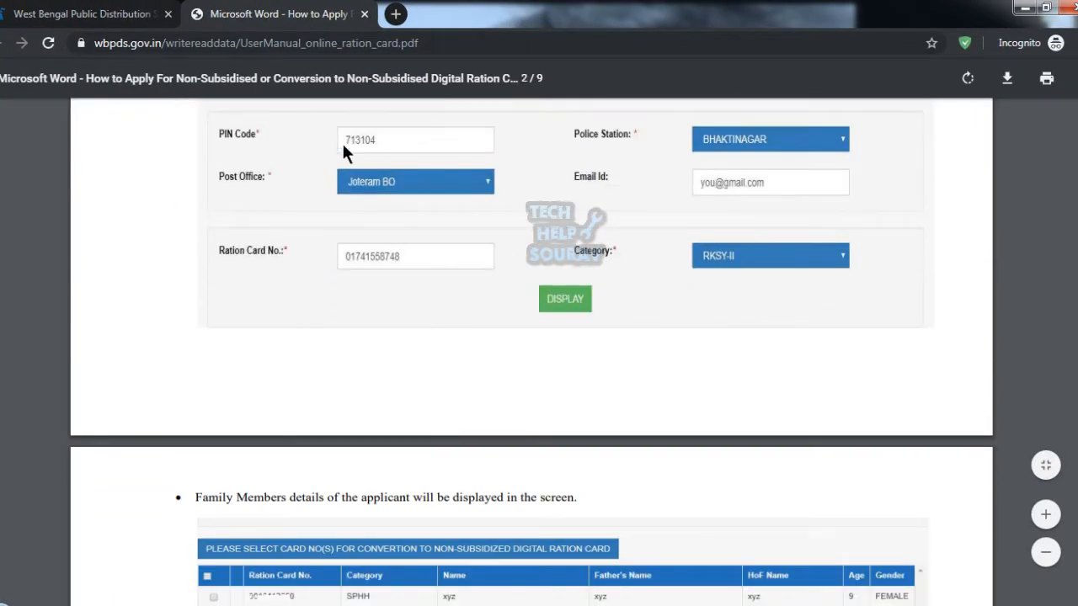
Back on the WBPDS portal, start the online Non-Subsidised Ration Card application.
{"action": "left_click", "coordinate": [51, 13]}
{"action": "scroll", "coordinate": [500, 429], "scroll_direction": "down", "scroll_amount": 1}
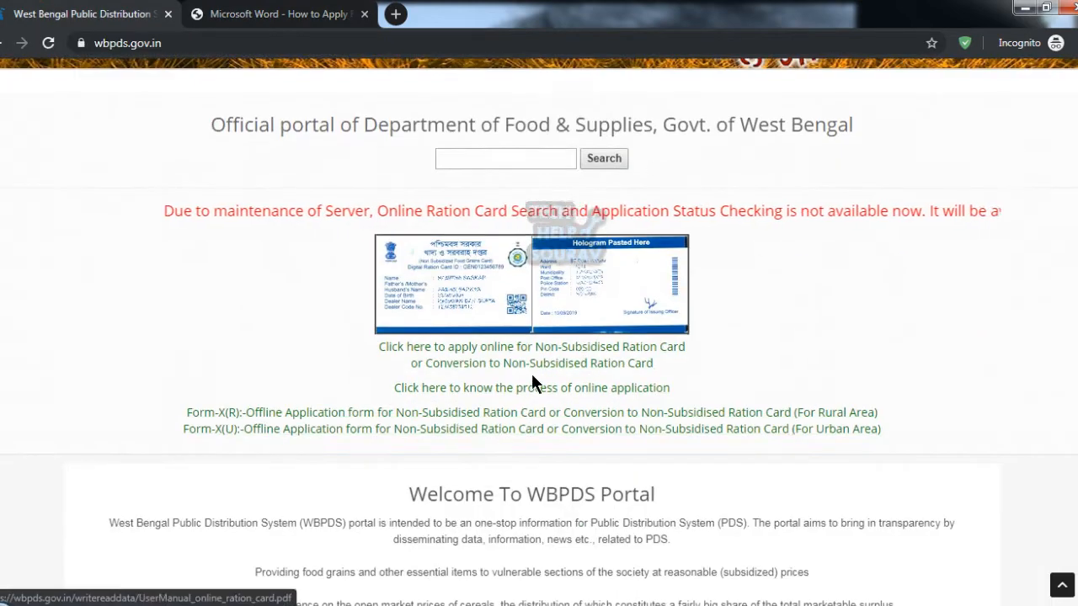
{"action": "left_click", "coordinate": [569, 352]}
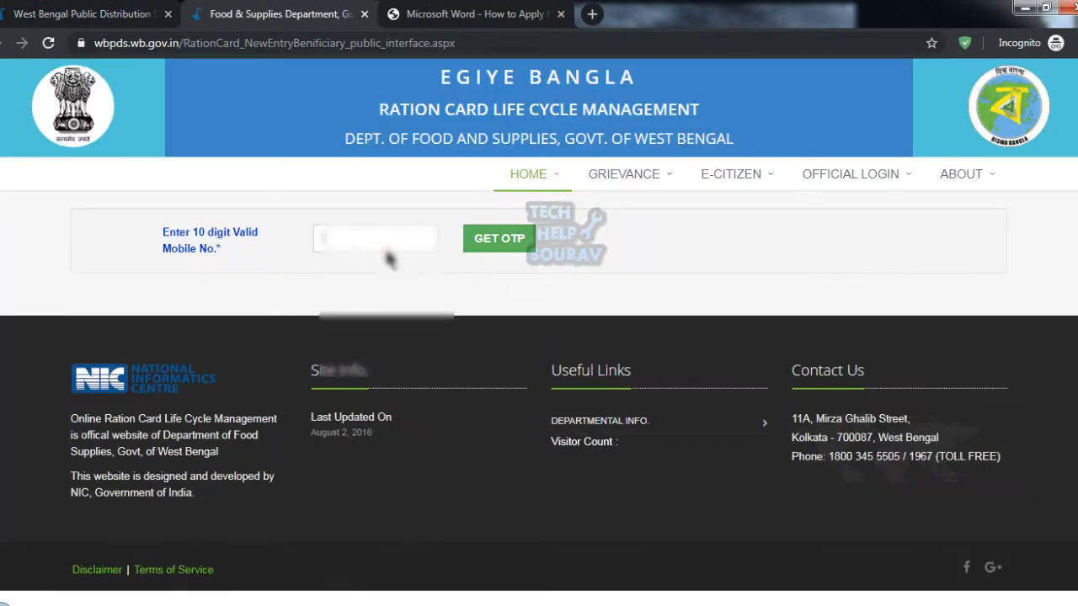
Enter the applicant's mobile number, request an OTP, and validate it with the received code.
{"action": "left_click", "coordinate": [386, 250]}
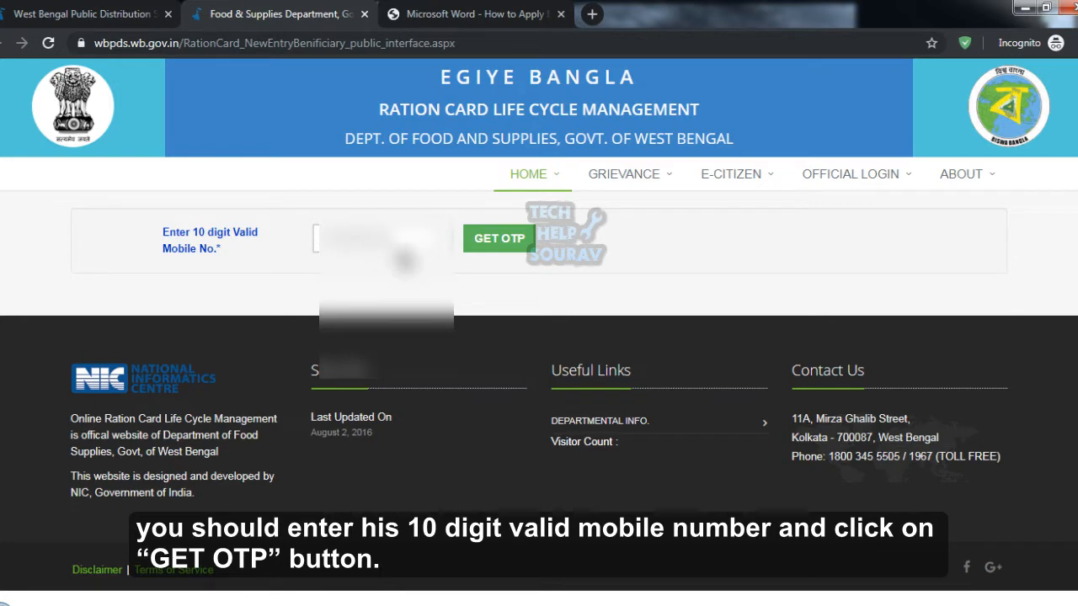
{"action": "left_click", "coordinate": [497, 239]}
{"action": "left_click", "coordinate": [627, 301]}
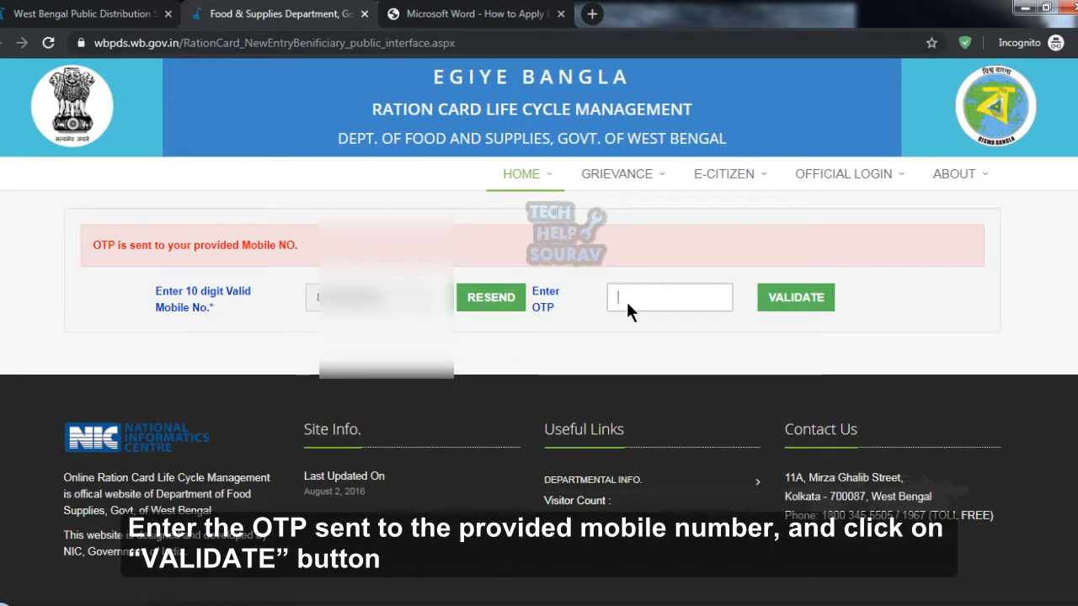
{"action": "type", "text": "••••"}
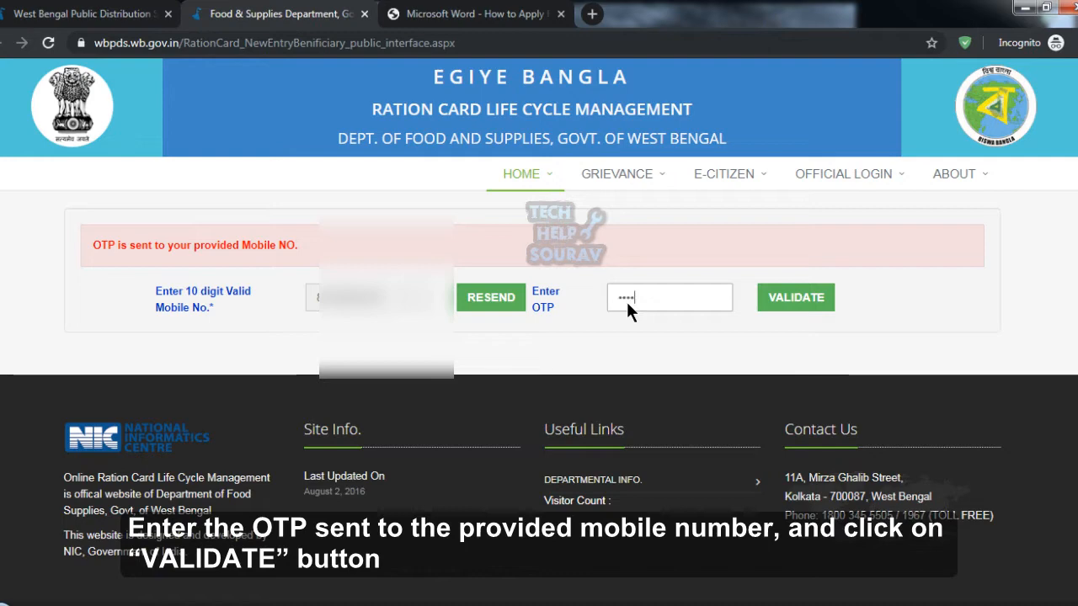
{"action": "left_click", "coordinate": [802, 301]}
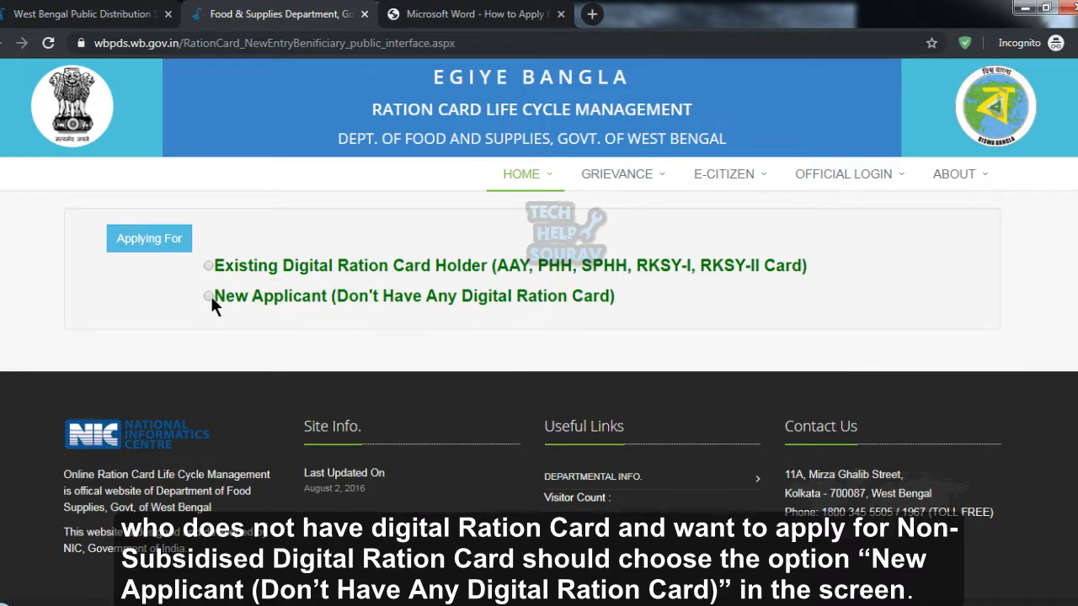
Apply as a New Applicant with district North Twenty Four Parganas.
{"action": "left_click_drag", "start_coordinate": [174, 281], "coordinate": [655, 328]}
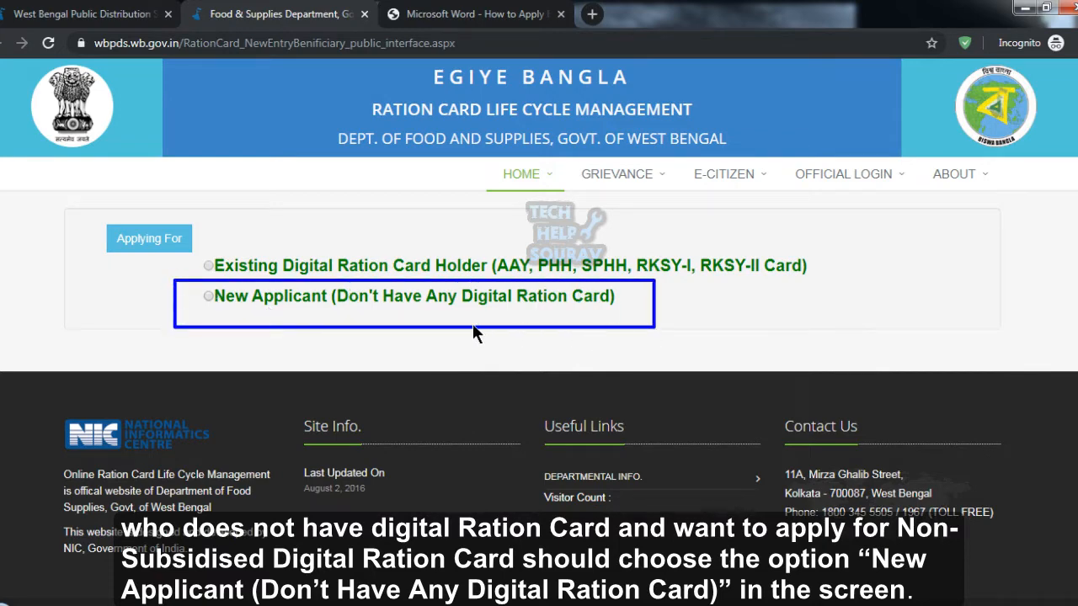
{"action": "left_click", "coordinate": [499, 301]}
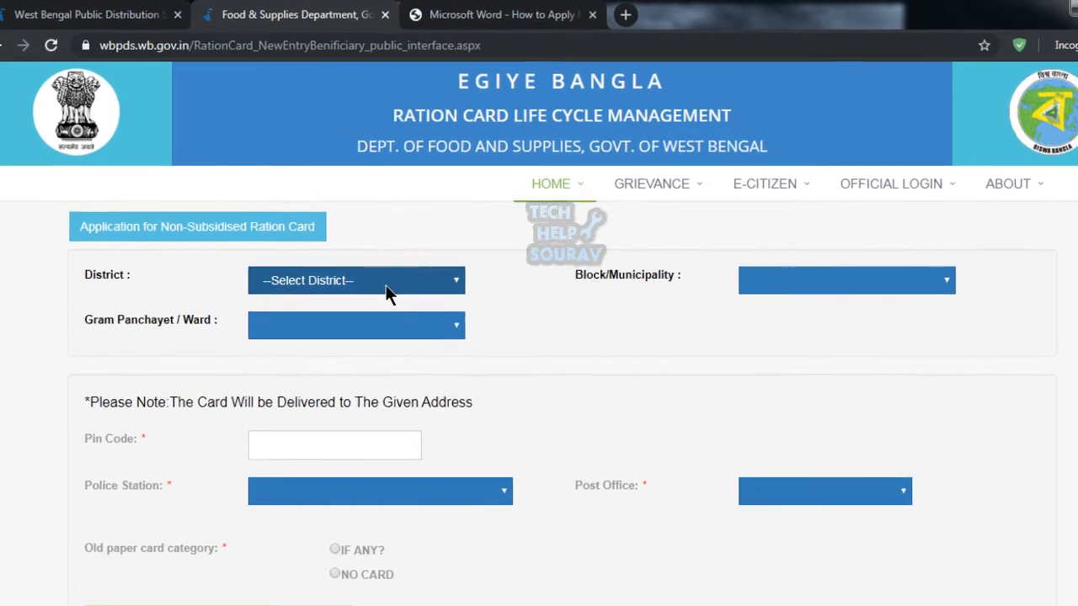
{"action": "left_click_drag", "start_coordinate": [71, 257], "coordinate": [493, 301]}
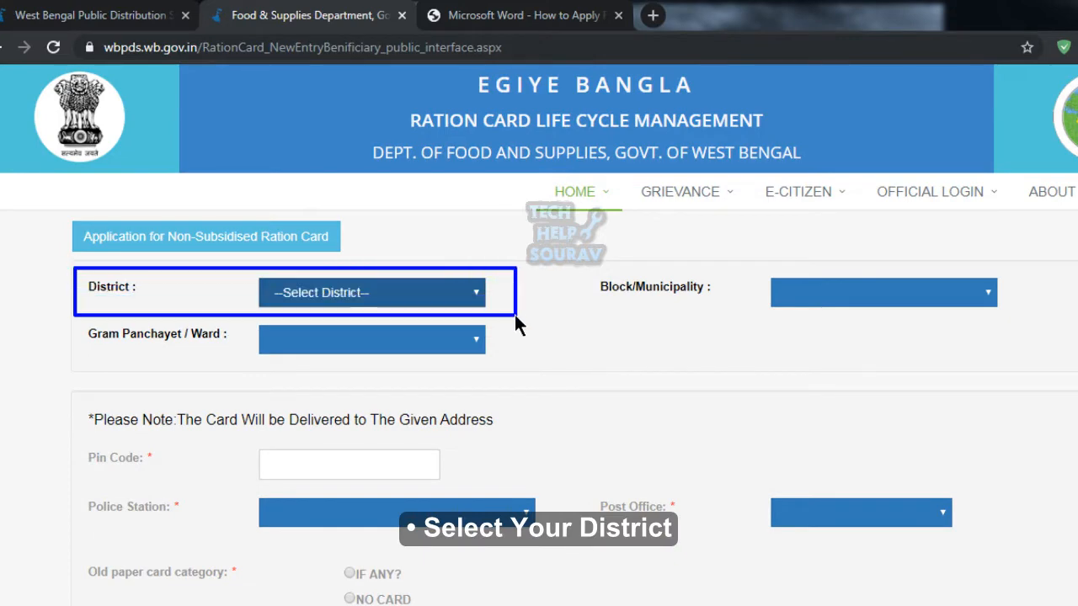
{"action": "left_click", "coordinate": [356, 293]}
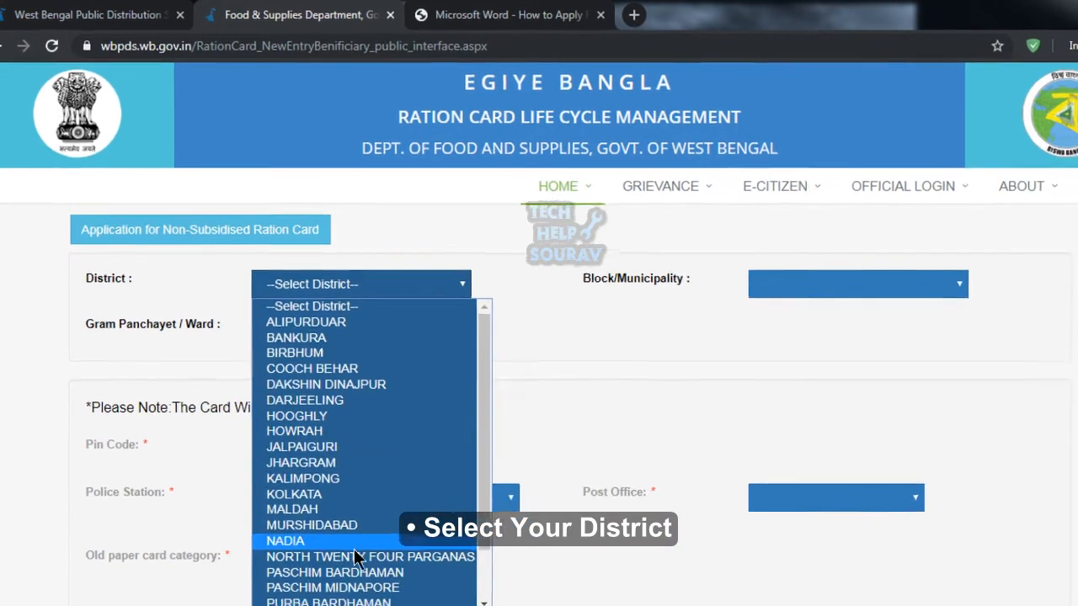
{"action": "left_click", "coordinate": [357, 556]}
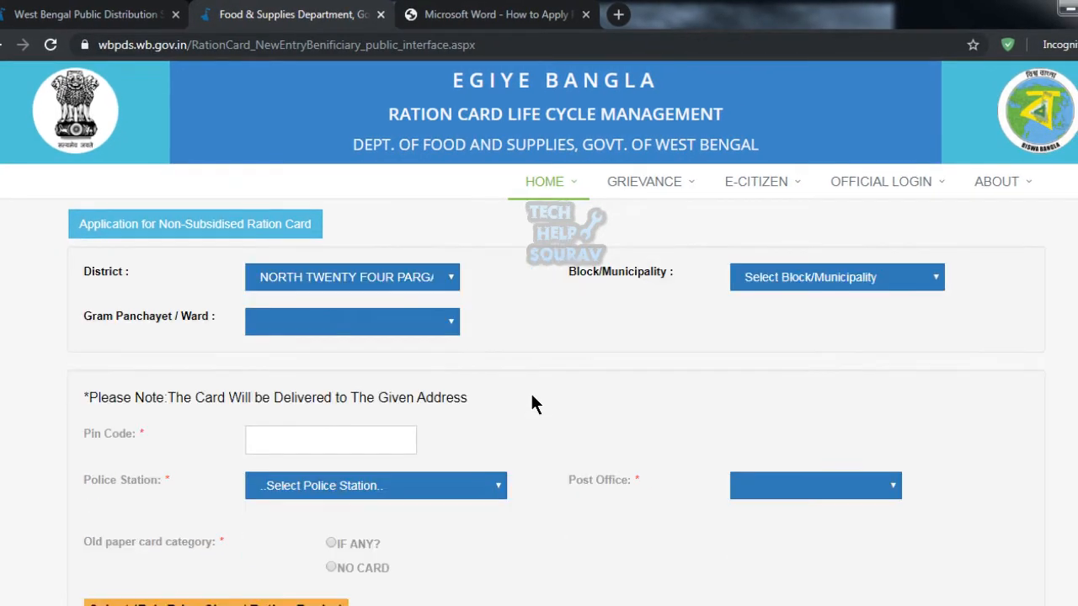
Set Block/Municipality to Baranagar (M) and Ward to 0019.
{"action": "left_click", "coordinate": [761, 280]}
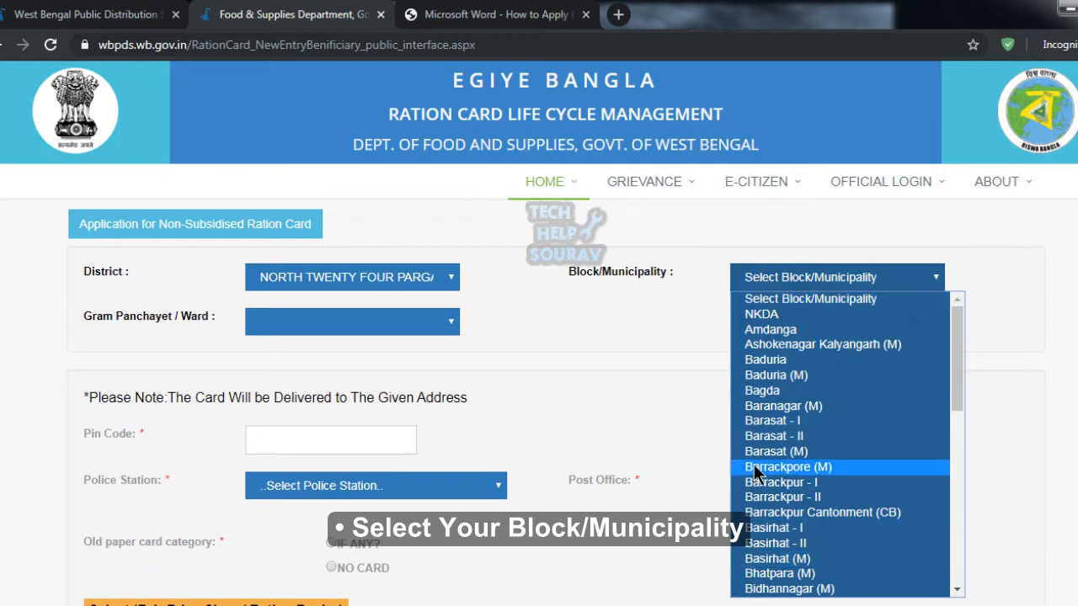
{"action": "key", "text": "Down"}
{"action": "key", "text": "Down"}
{"action": "key", "text": "Down"}
{"action": "key", "text": "Down"}
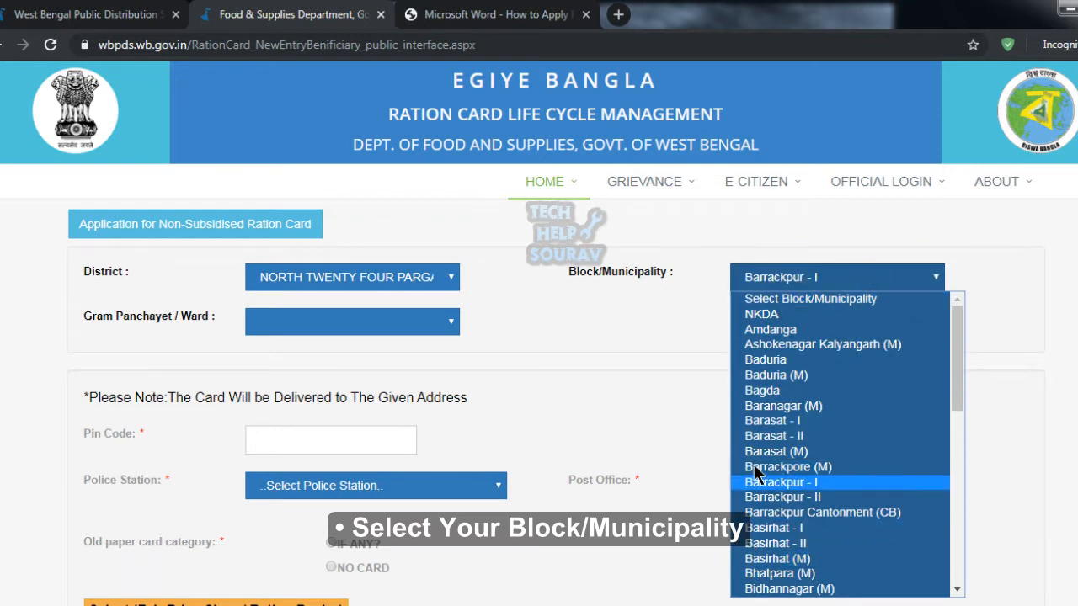
{"action": "key", "text": "Down"}
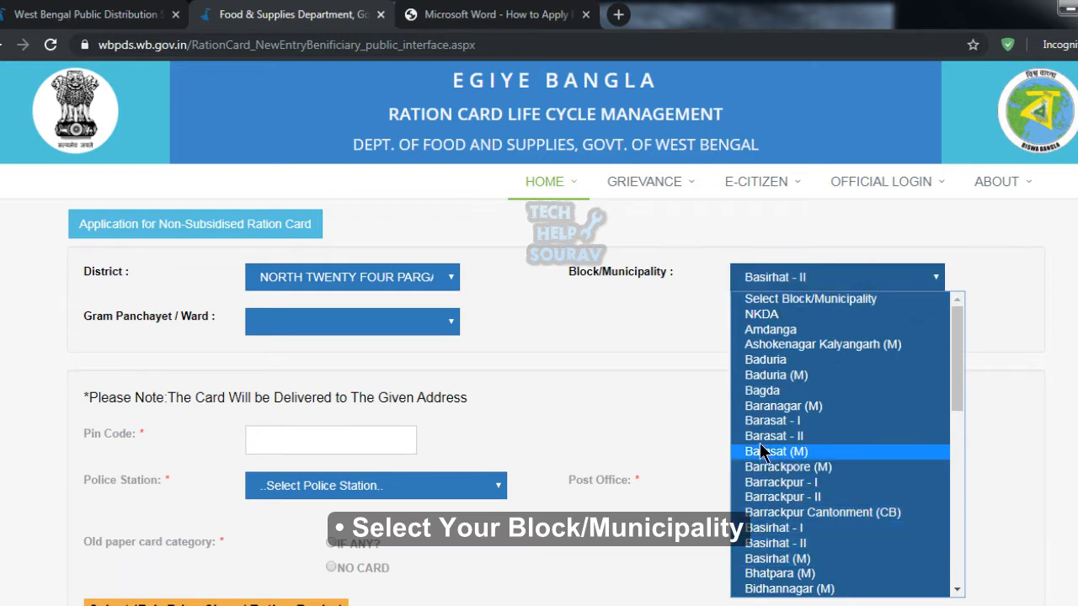
{"action": "left_click", "coordinate": [788, 408]}
{"action": "scroll", "coordinate": [691, 371], "scroll_direction": "down", "scroll_amount": 2}
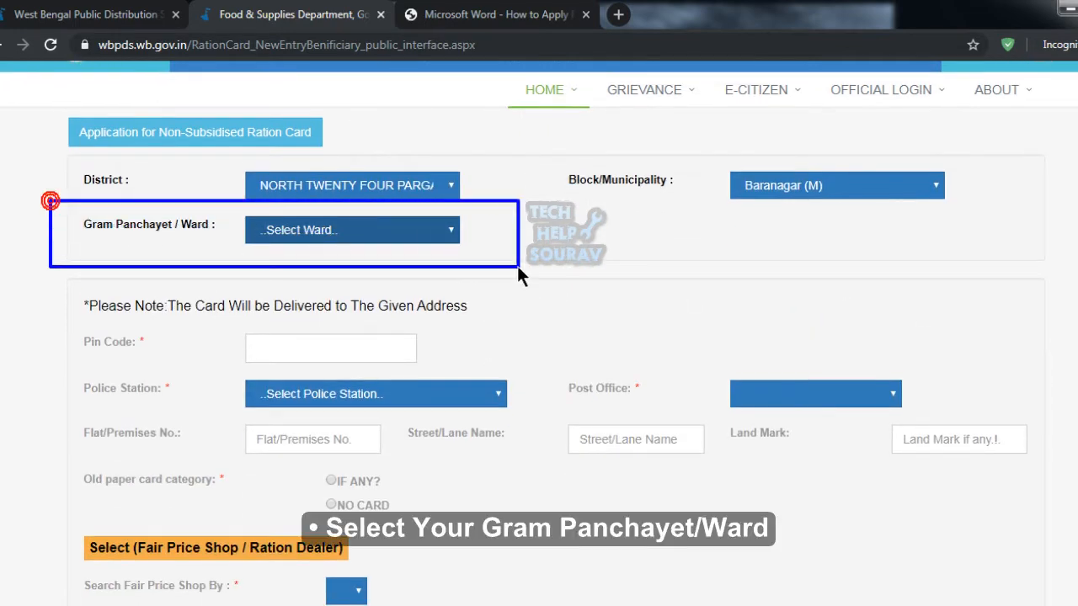
{"action": "left_click", "coordinate": [293, 230]}
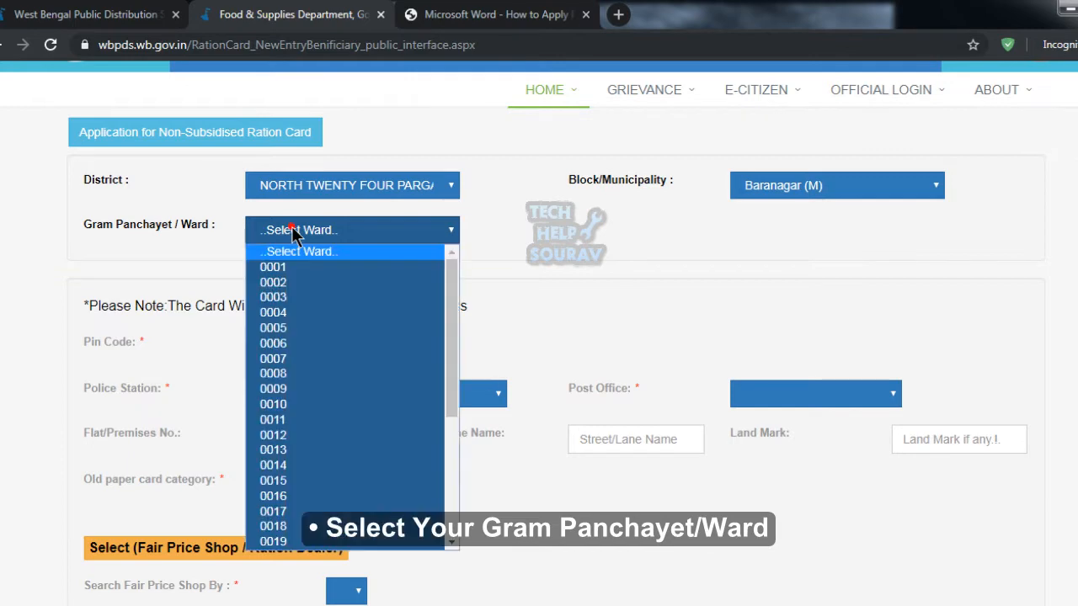
{"action": "scroll", "coordinate": [313, 395], "scroll_direction": "down", "scroll_amount": 3}
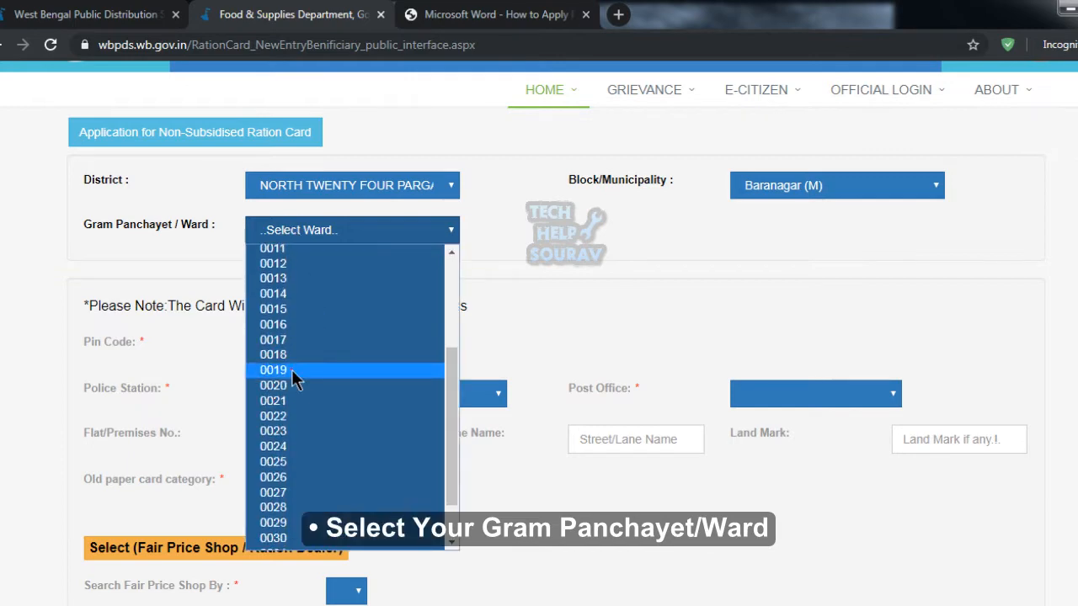
{"action": "left_click", "coordinate": [292, 370]}
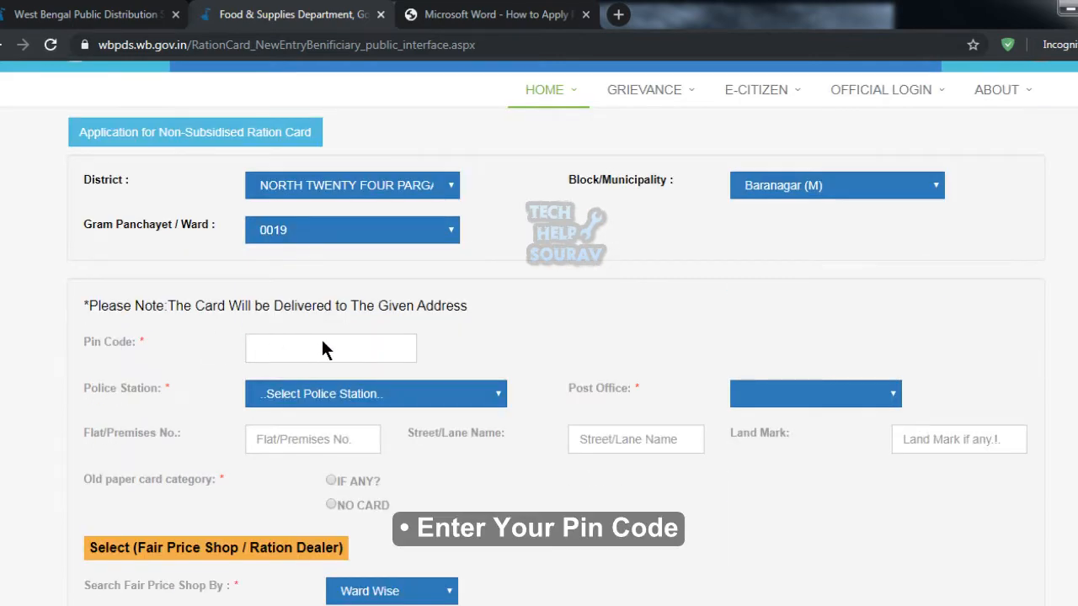
Enter the delivery pin code so the post offices load.
{"action": "left_click", "coordinate": [352, 348]}
{"action": "type", "text": "700090"}
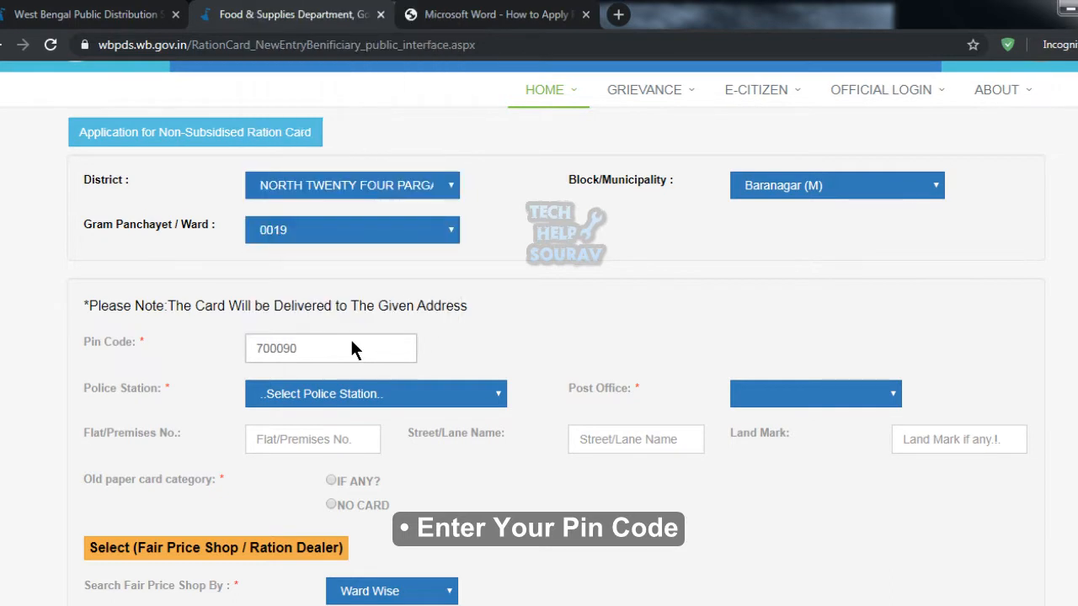
{"action": "left_click", "coordinate": [526, 329]}
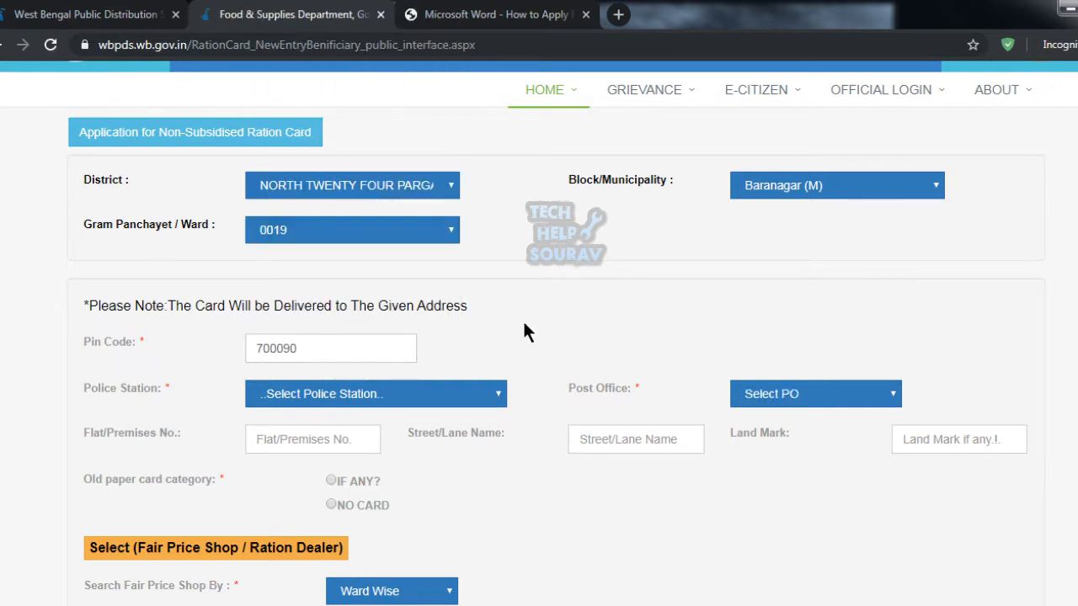
Set Police Station to BARANAGAR PS and Post Office to Noapara SO.
{"action": "left_click", "coordinate": [324, 394]}
{"action": "scroll", "coordinate": [323, 341], "scroll_direction": "down", "scroll_amount": 1}
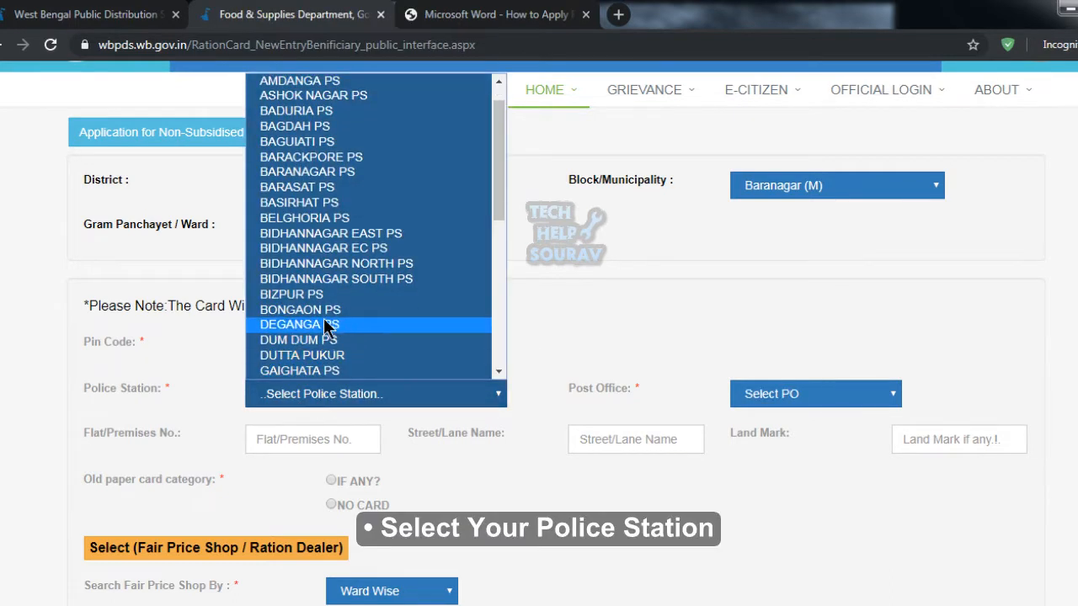
{"action": "key", "text": "b"}
{"action": "key", "text": "b"}
{"action": "key", "text": "b"}
{"action": "key", "text": "b"}
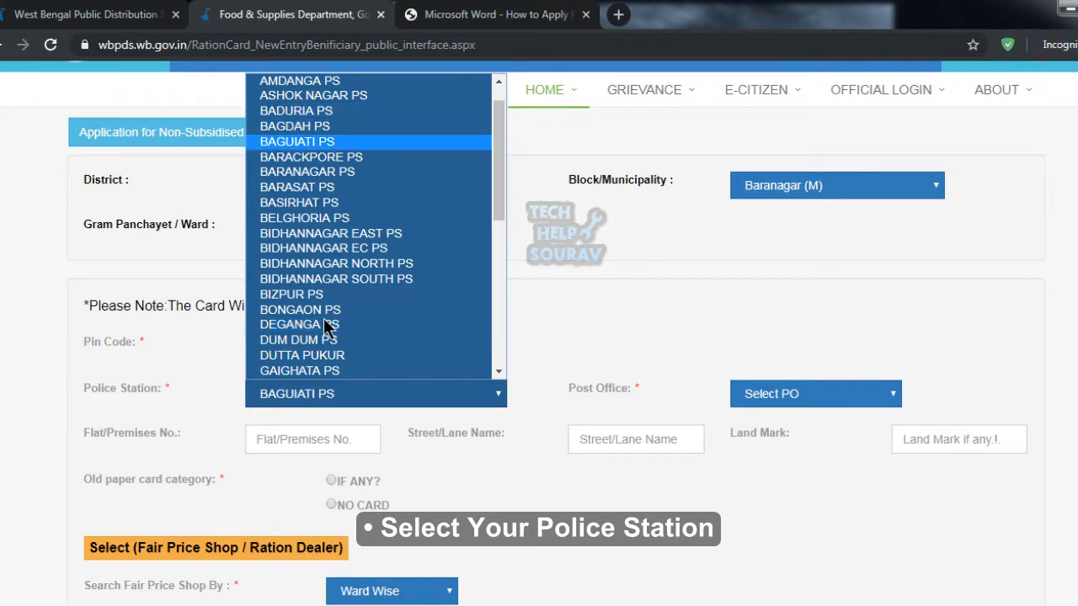
{"action": "left_click", "coordinate": [310, 171]}
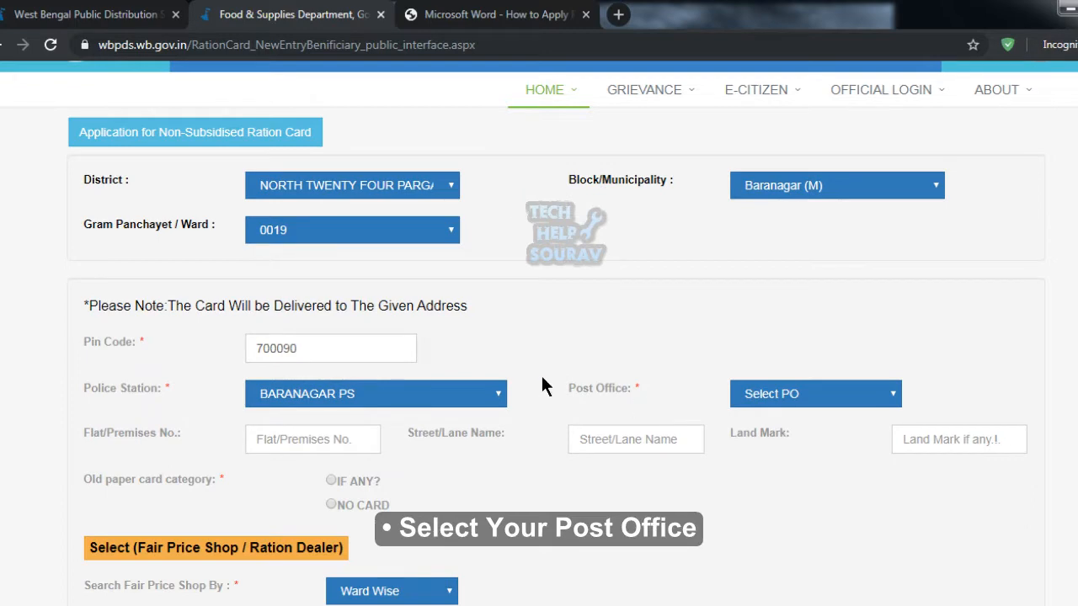
{"action": "left_click", "coordinate": [791, 393]}
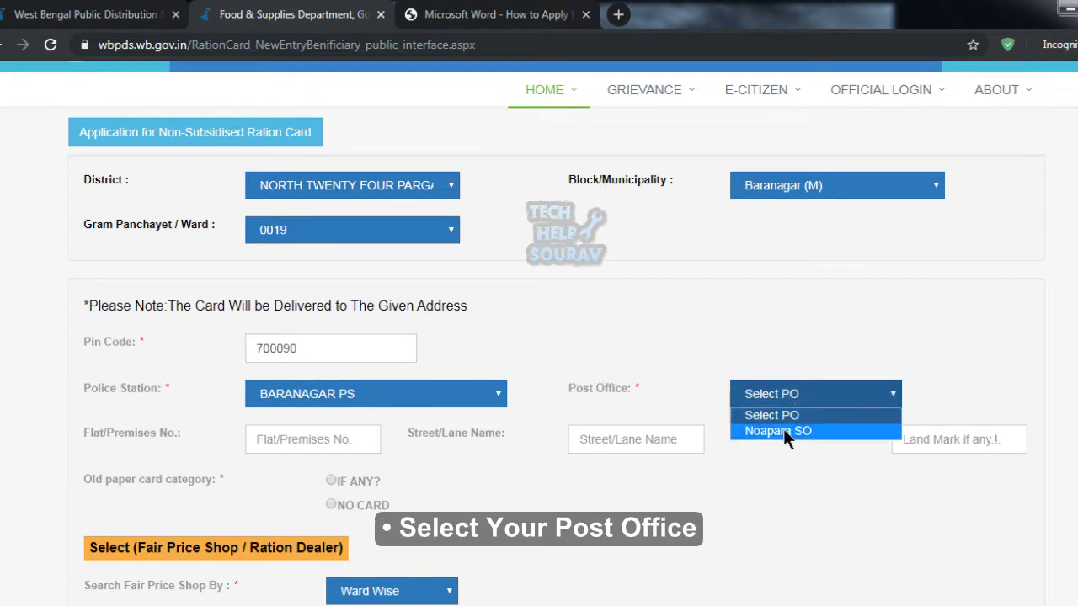
{"action": "left_click", "coordinate": [775, 433]}
{"action": "scroll", "coordinate": [403, 449], "scroll_direction": "down", "scroll_amount": 1}
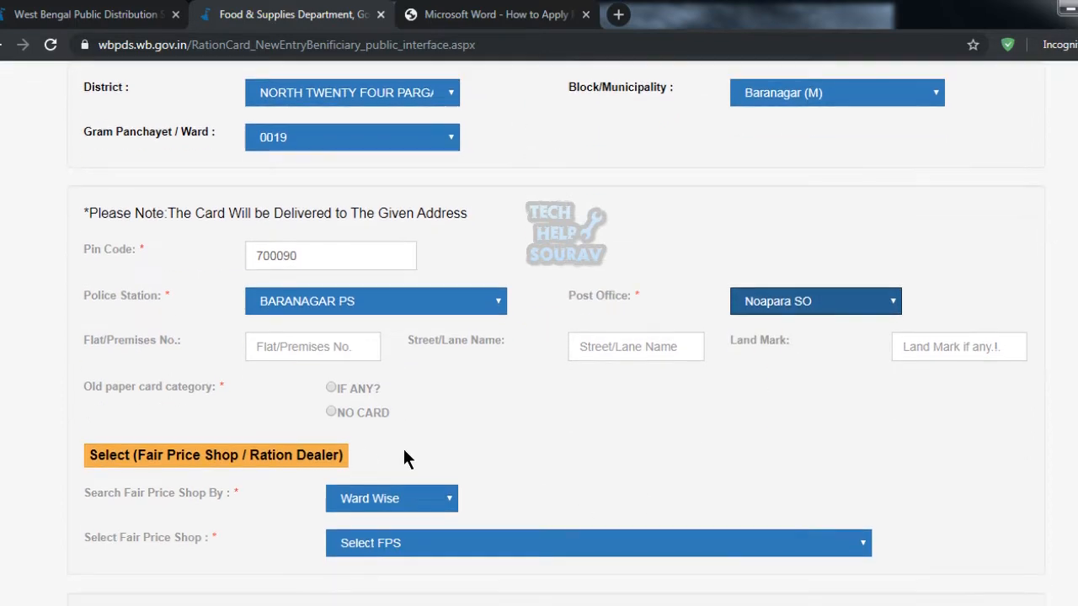
Enter the delivery address's flat number, street name and landmark, correcting a misspelled street.
{"action": "left_click", "coordinate": [291, 349]}
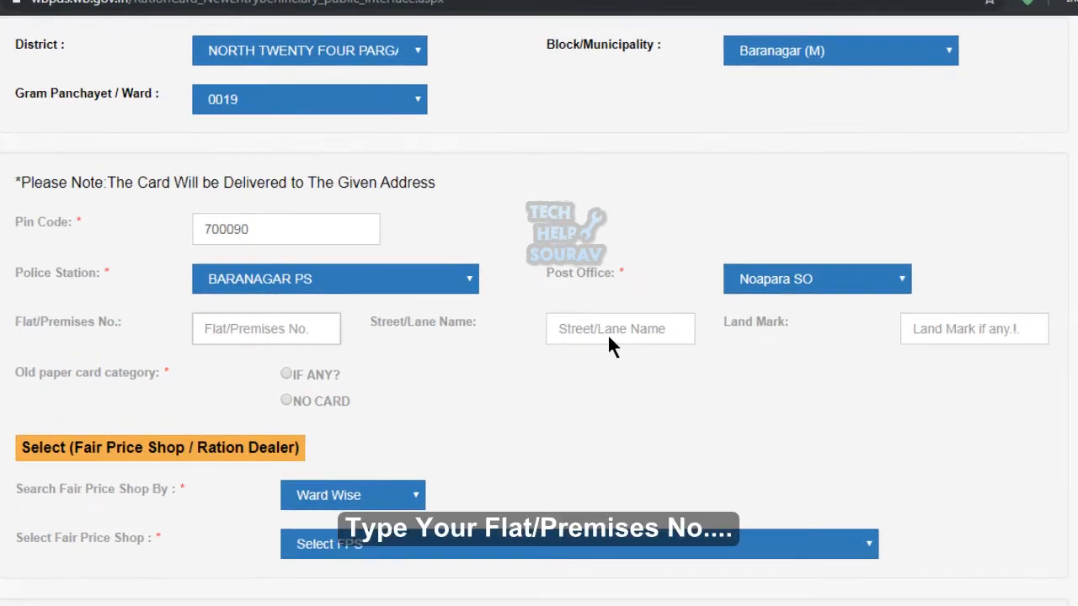
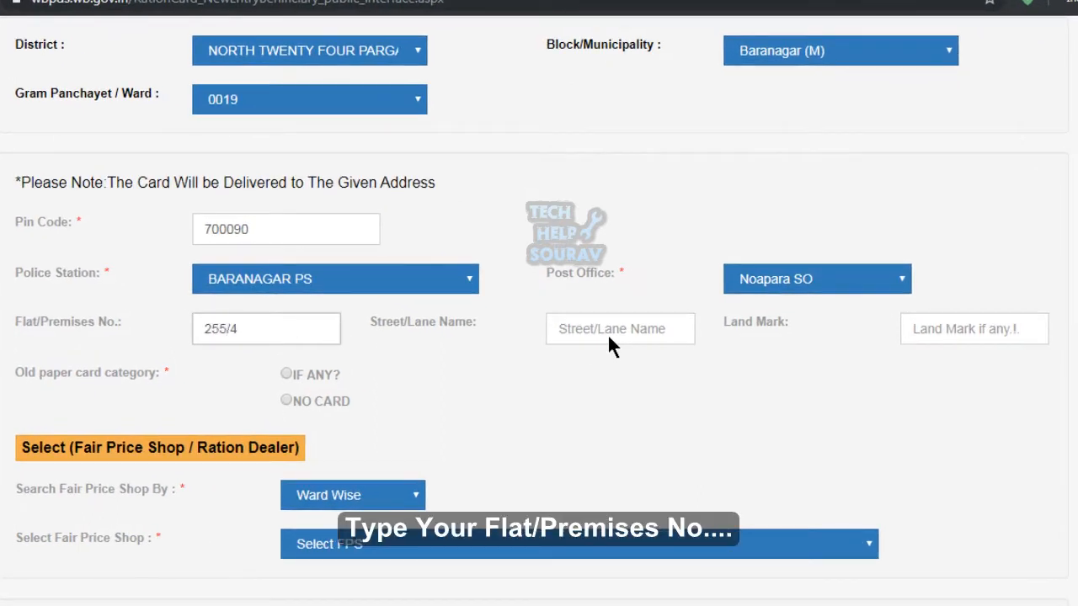
{"action": "left_click", "coordinate": [584, 328]}
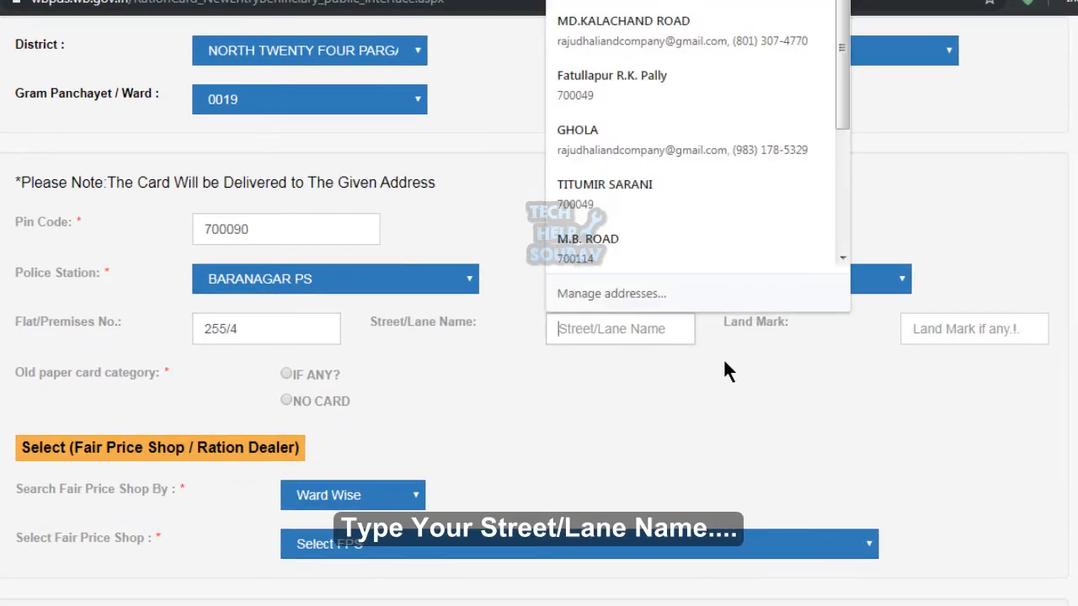
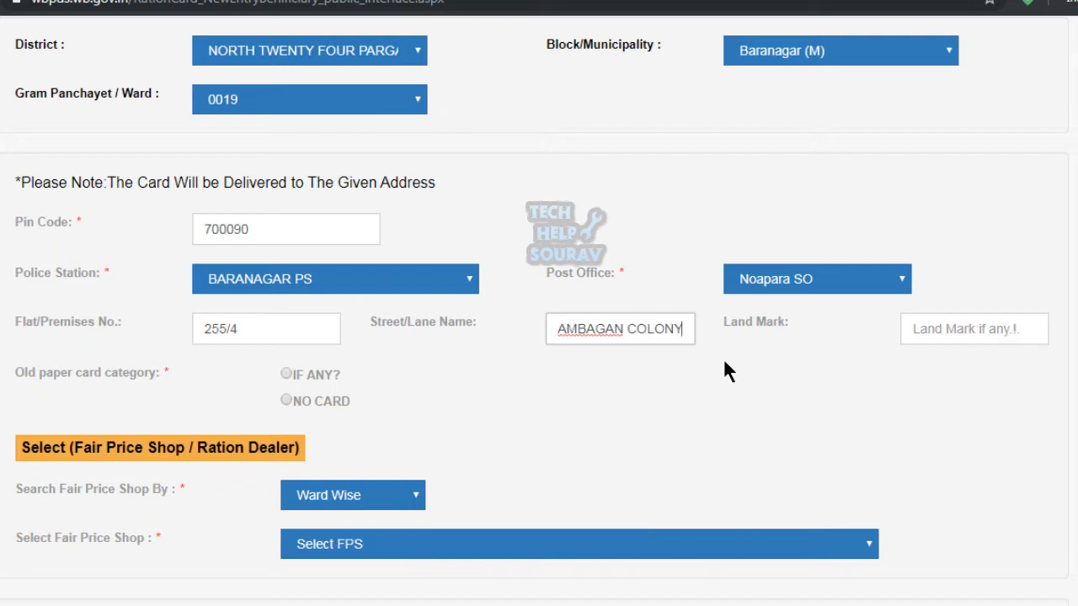
{"action": "left_click", "coordinate": [911, 340]}
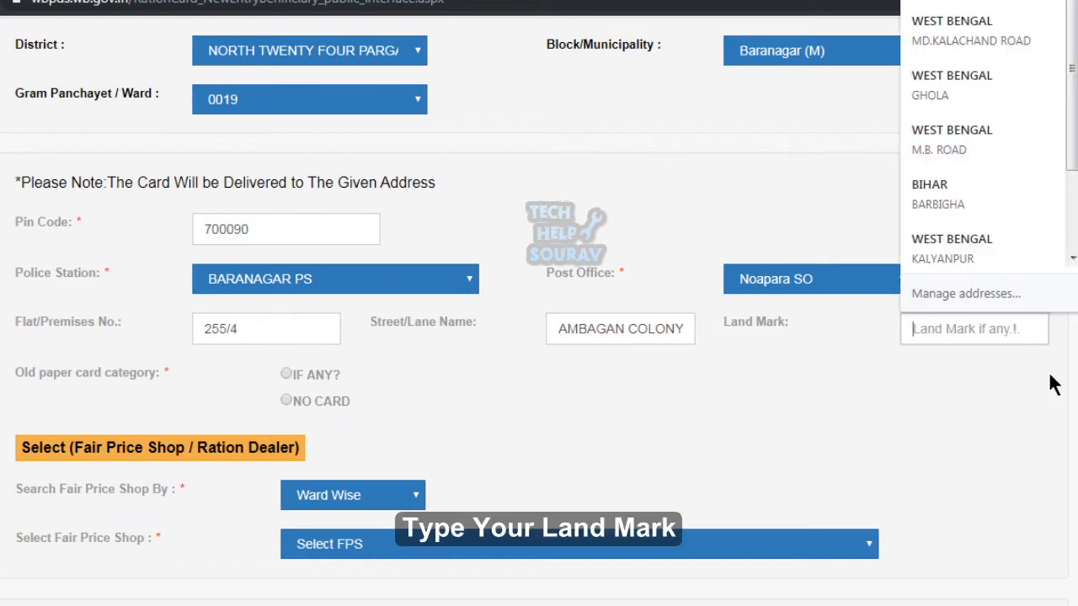
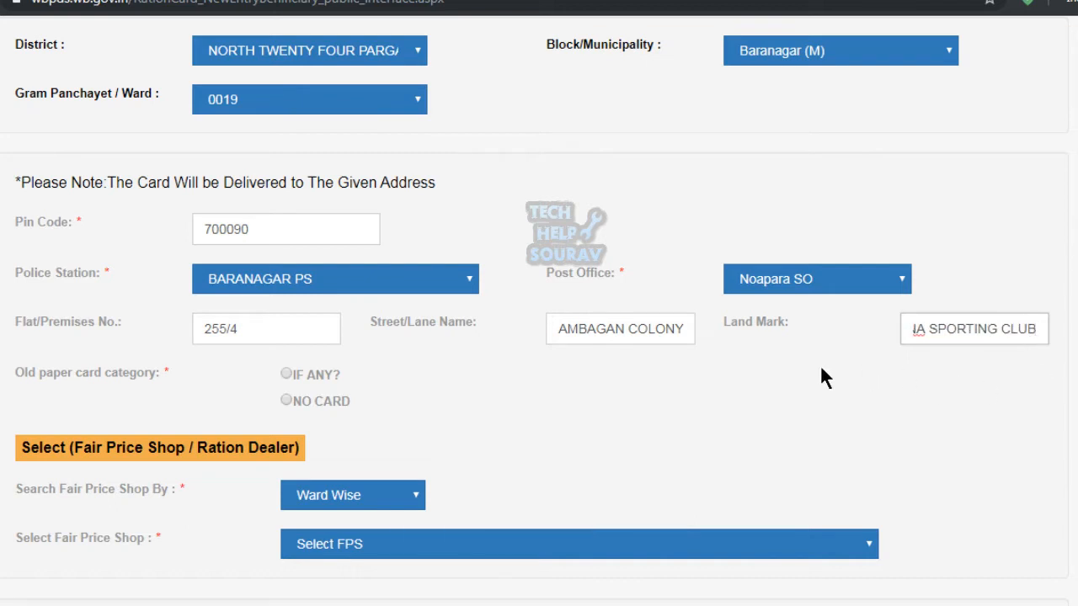
Mark that an old ration card exists, with category BPL.
{"action": "left_click", "coordinate": [822, 368]}
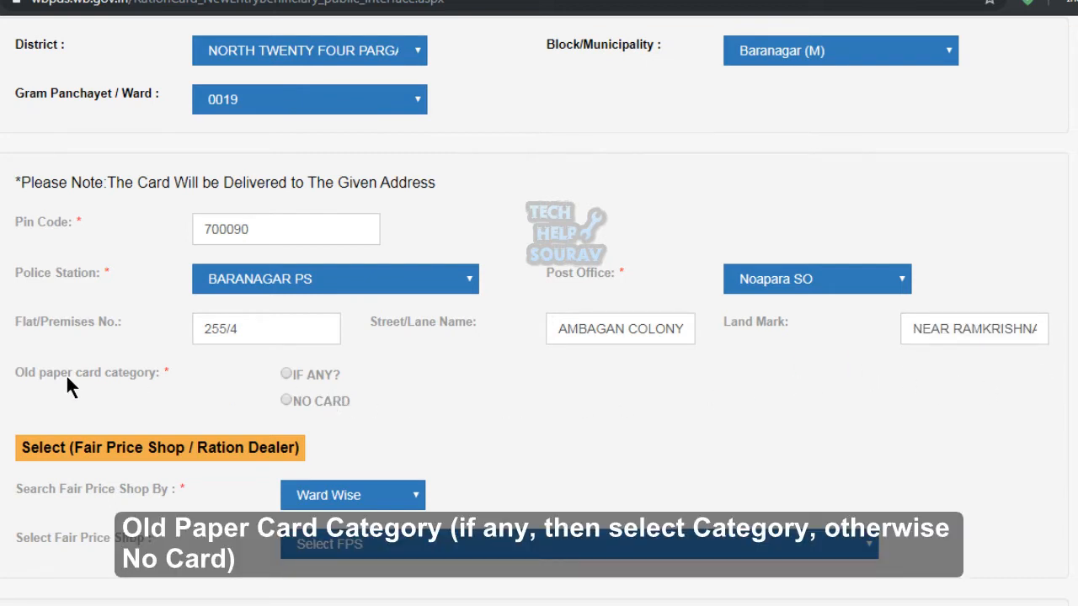
{"action": "left_click_drag", "start_coordinate": [1, 362], "coordinate": [379, 419]}
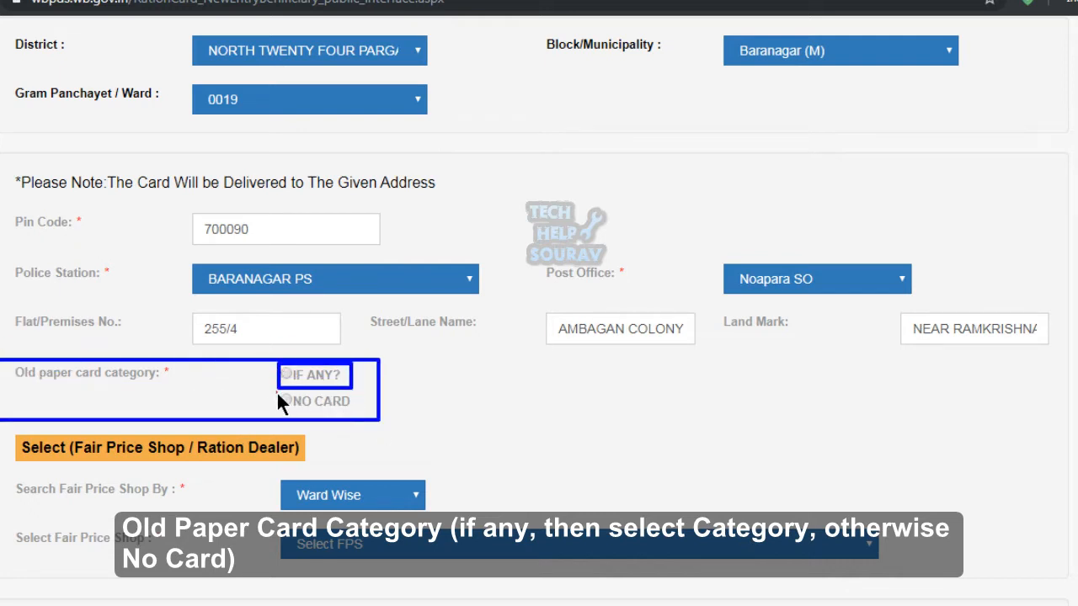
{"action": "left_click_drag", "start_coordinate": [277, 392], "coordinate": [354, 412]}
{"action": "key", "text": "Escape"}
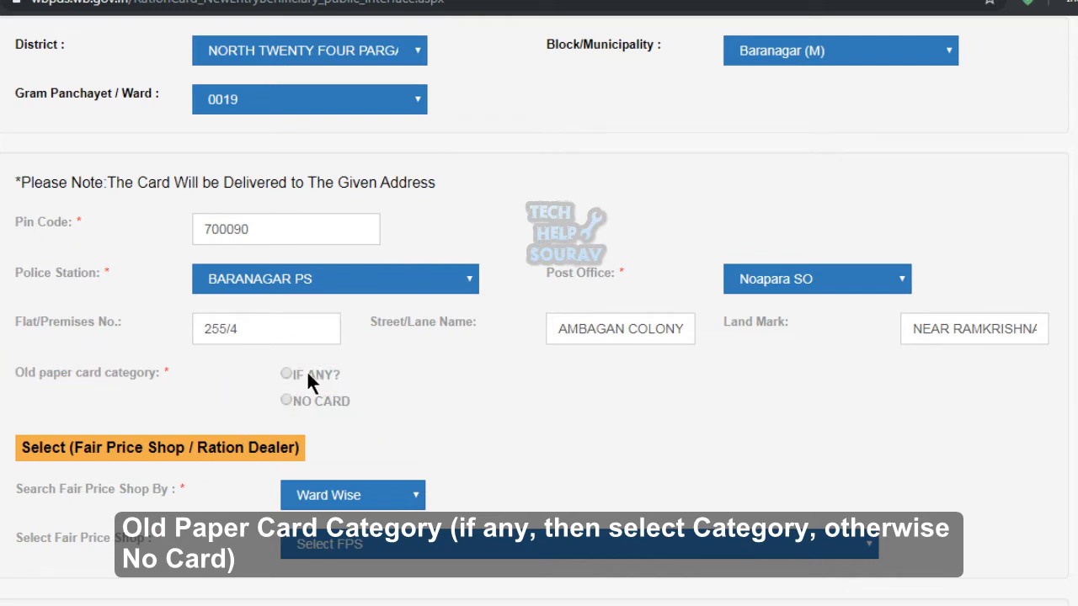
{"action": "left_click", "coordinate": [287, 374]}
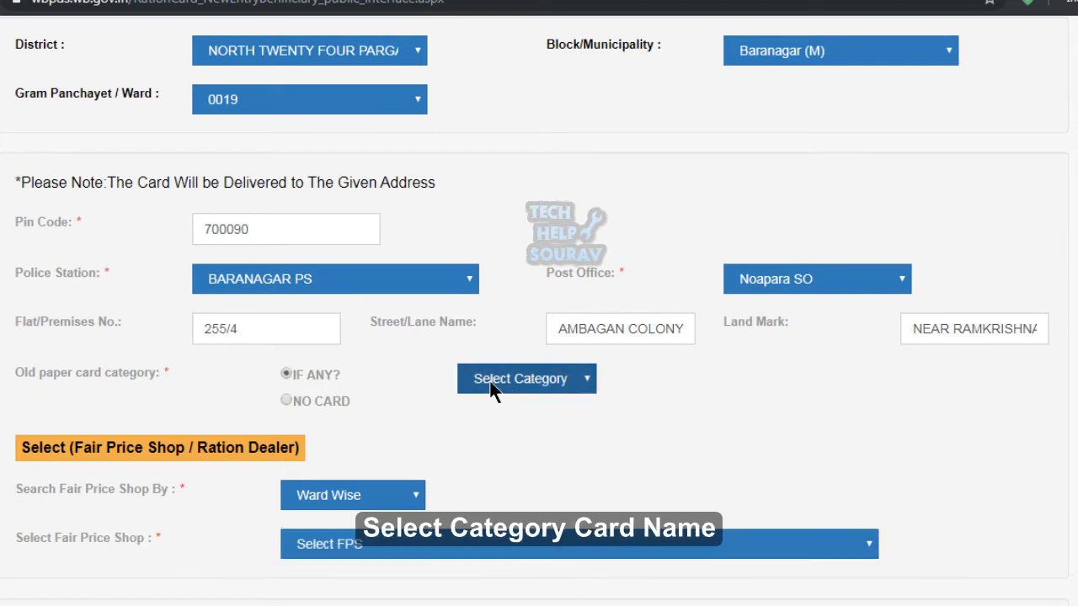
{"action": "left_click", "coordinate": [561, 383]}
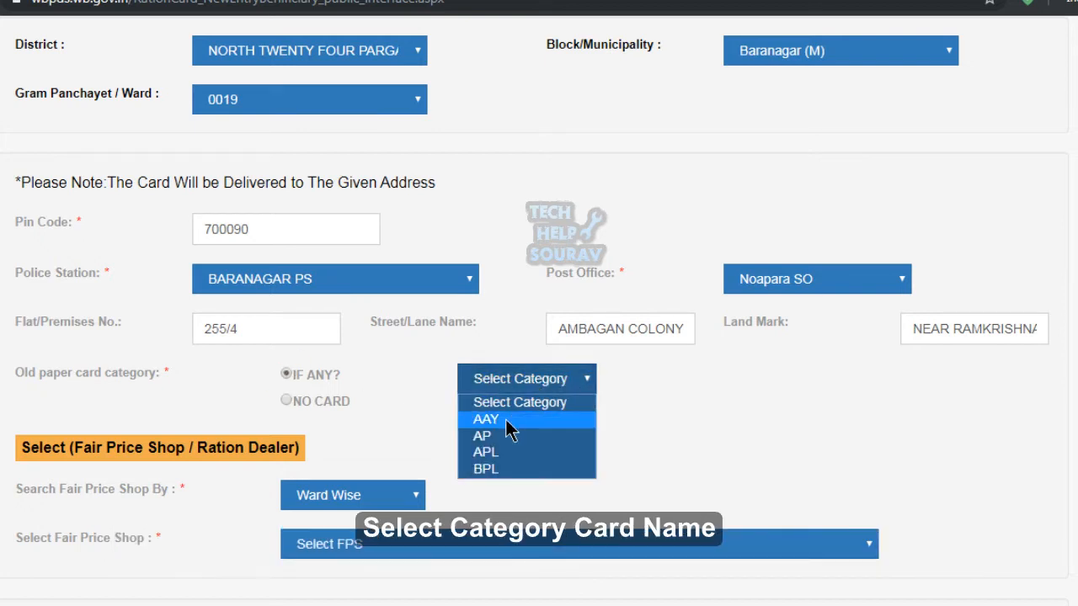
{"action": "left_click", "coordinate": [519, 469]}
Search fair price shops Municipality wise and select F.P.S-572 as the ration dealer.
{"action": "scroll", "coordinate": [463, 419], "scroll_direction": "down", "scroll_amount": 2}
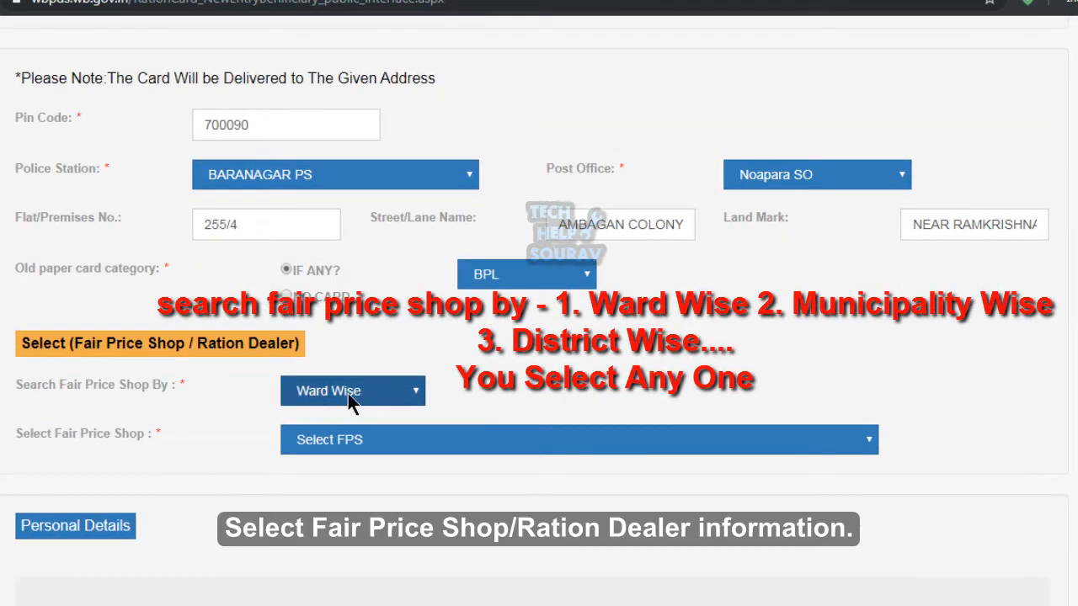
{"action": "left_click", "coordinate": [348, 401]}
{"action": "left_click", "coordinate": [364, 433]}
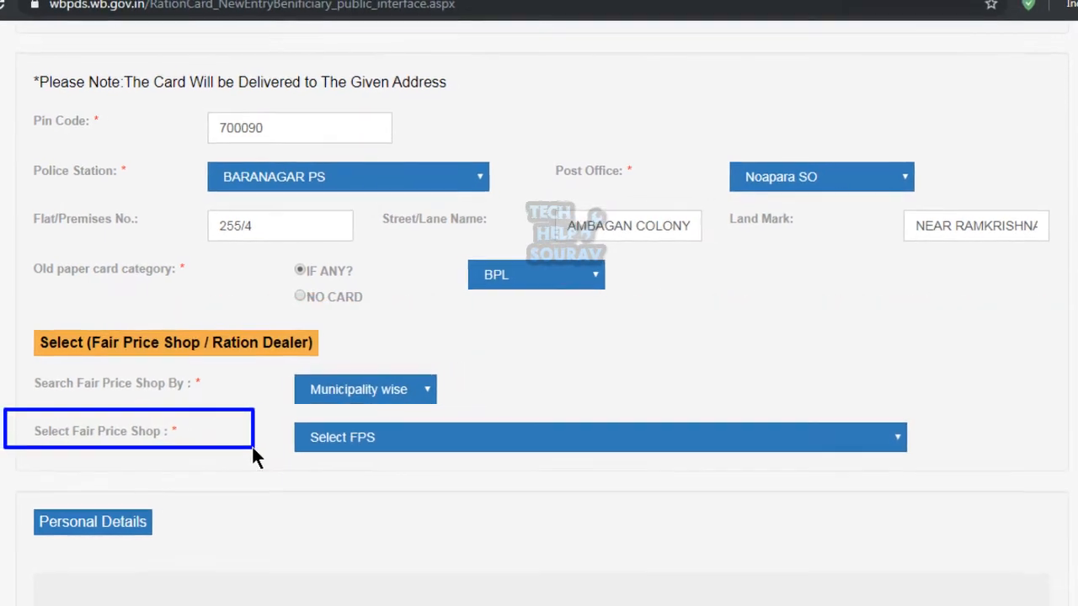
{"action": "left_click", "coordinate": [580, 444]}
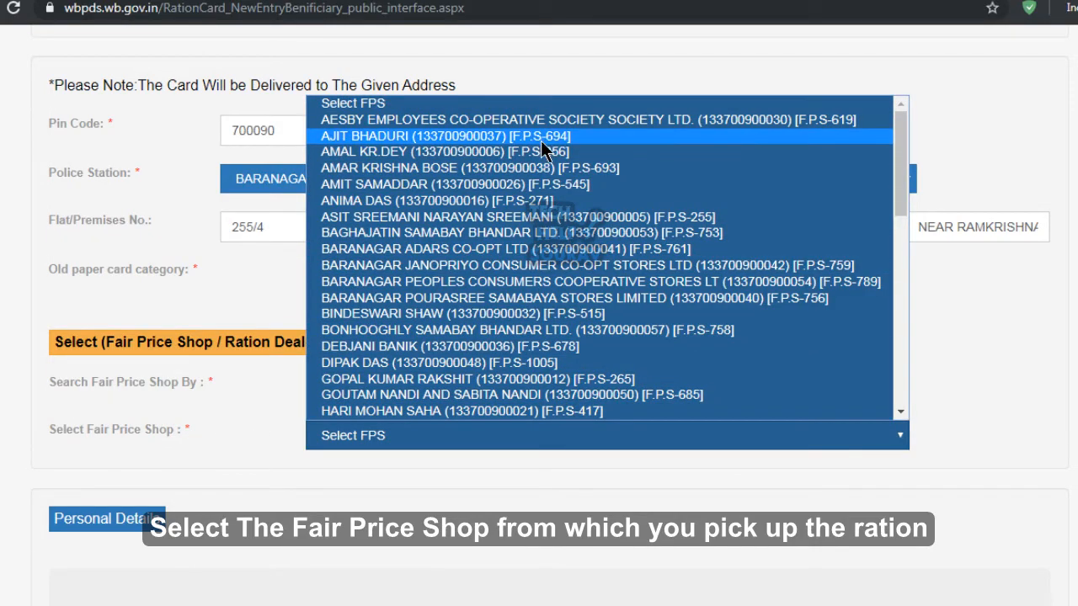
{"action": "scroll", "coordinate": [406, 330], "scroll_direction": "down", "scroll_amount": 10}
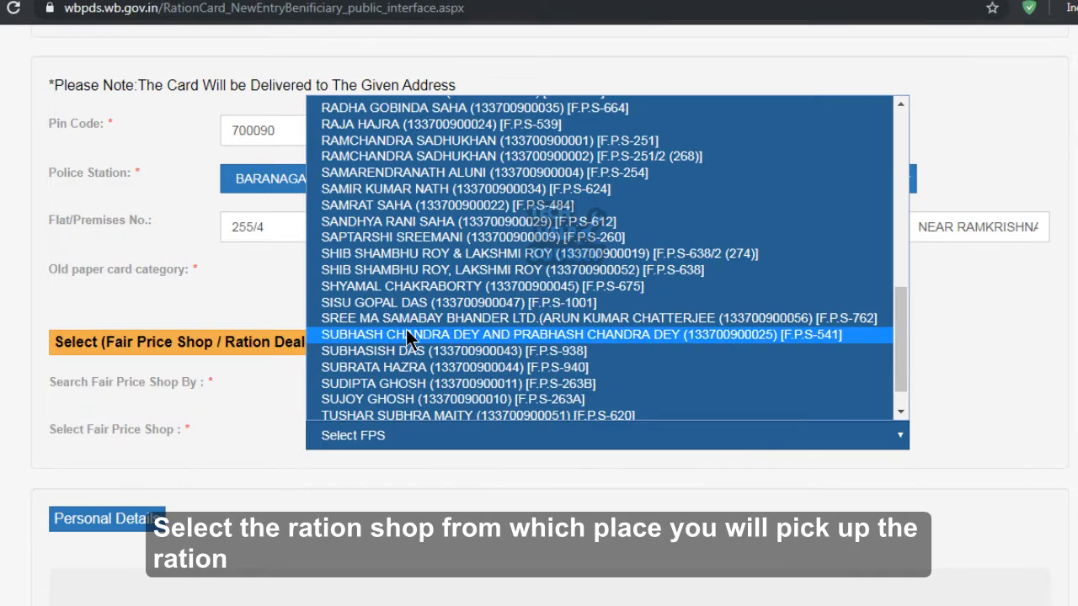
{"action": "scroll", "coordinate": [406, 334], "scroll_direction": "down", "scroll_amount": 1}
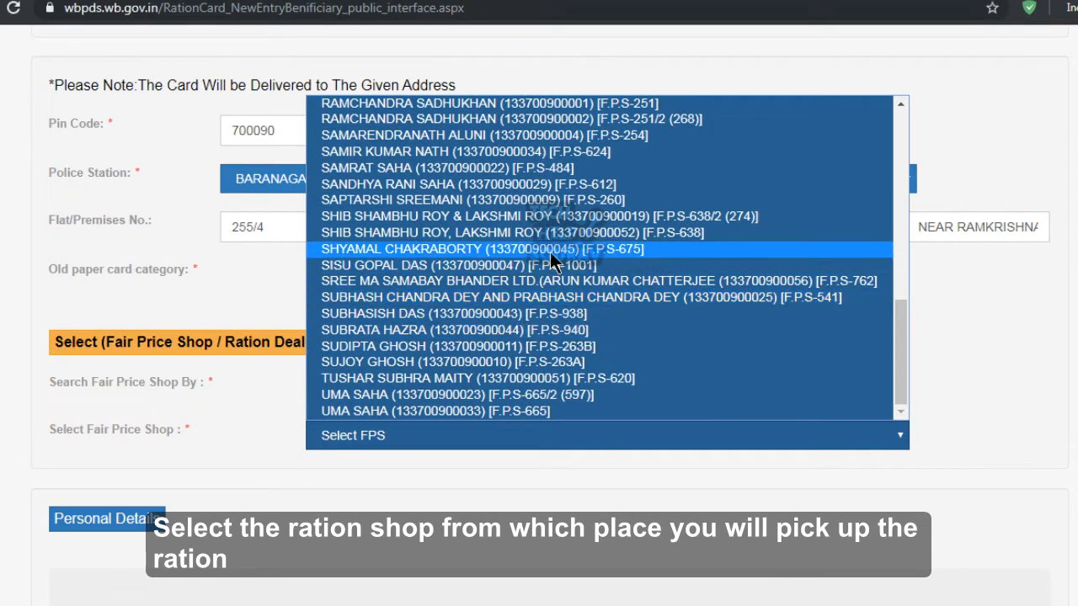
{"action": "scroll", "coordinate": [578, 165], "scroll_direction": "up", "scroll_amount": 4}
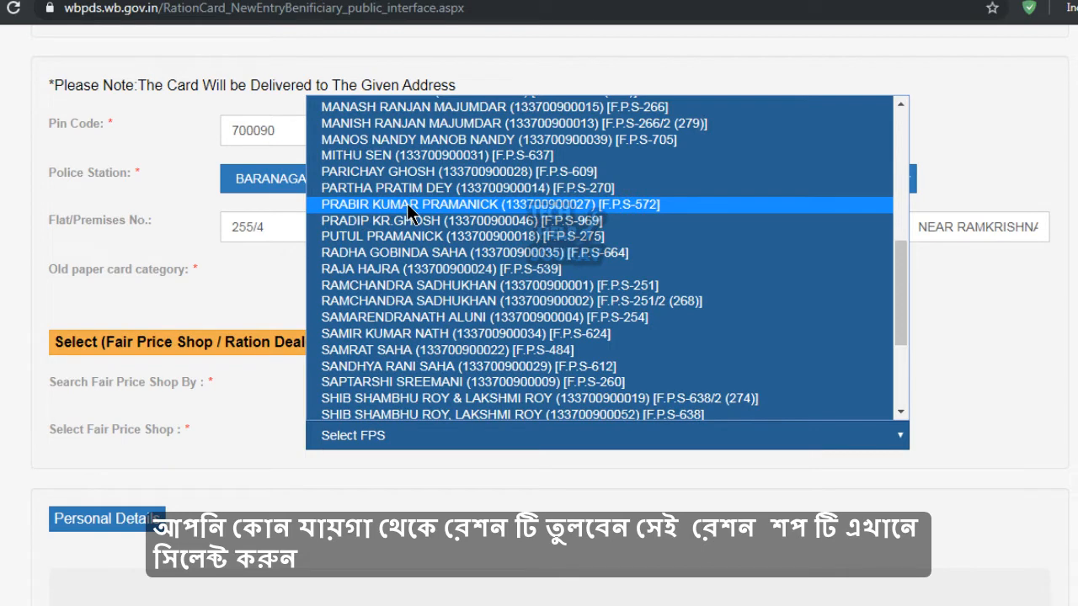
{"action": "left_click", "coordinate": [410, 213]}
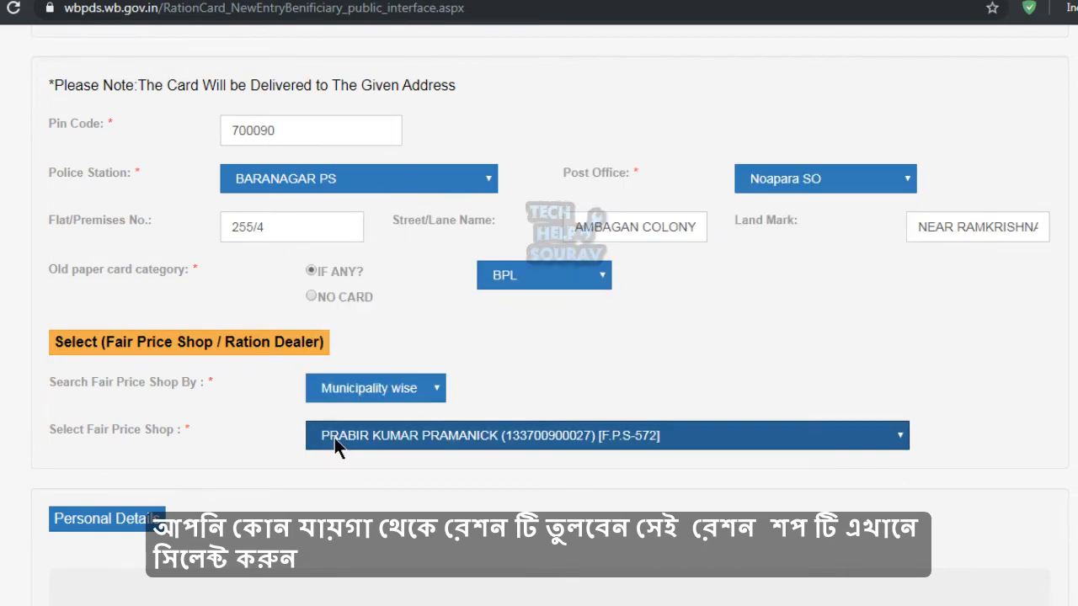
{"action": "scroll", "coordinate": [336, 438], "scroll_direction": "down", "scroll_amount": 1}
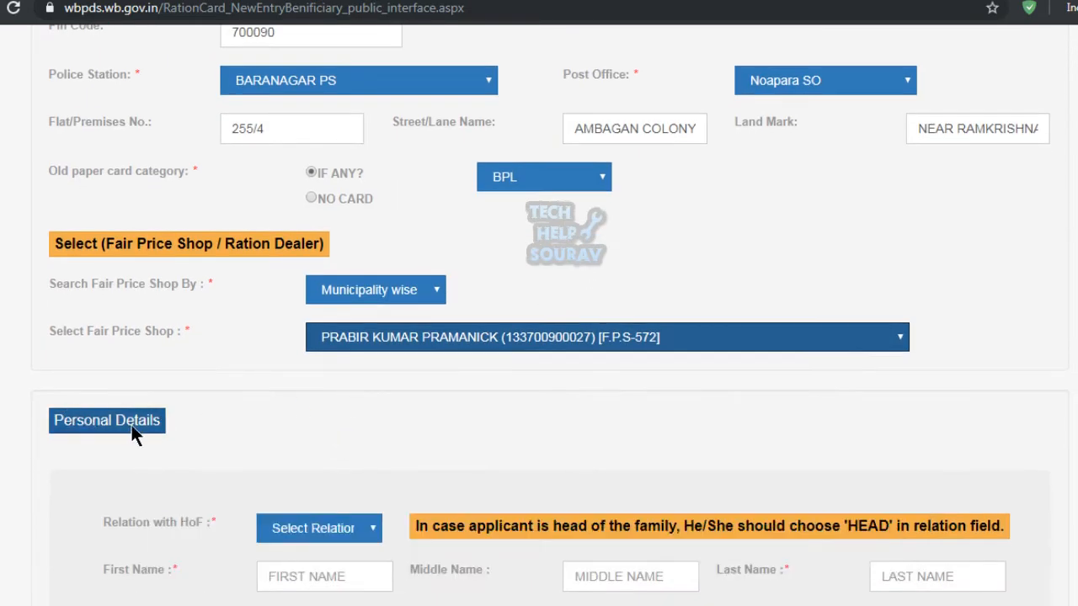
Set the applicant's Relation with HoF to HEAD.
{"action": "left_click_drag", "start_coordinate": [33, 401], "coordinate": [214, 446]}
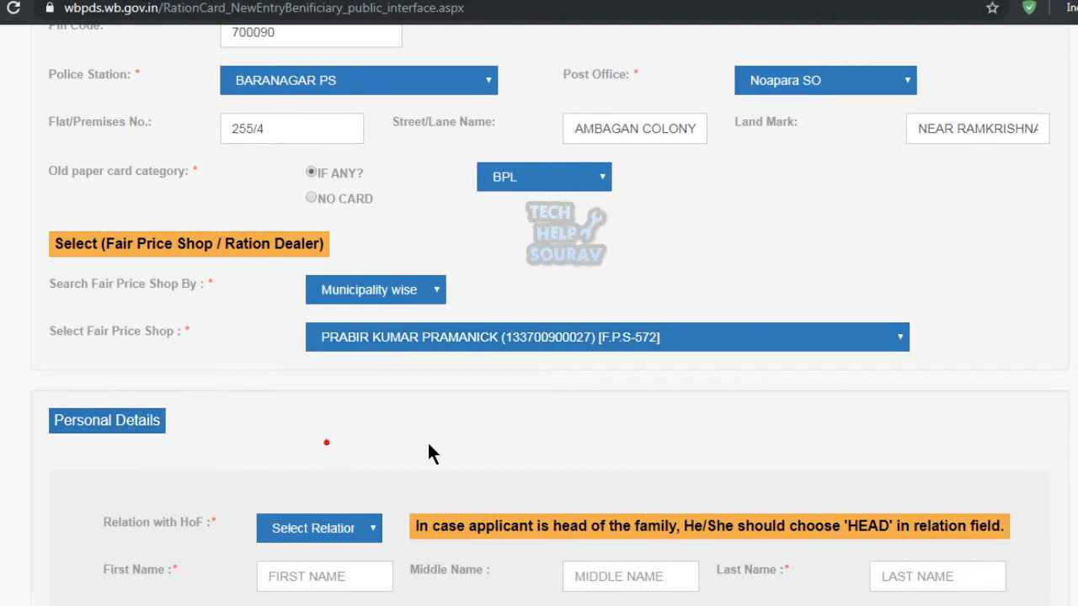
{"action": "scroll", "coordinate": [197, 440], "scroll_direction": "down", "scroll_amount": 1}
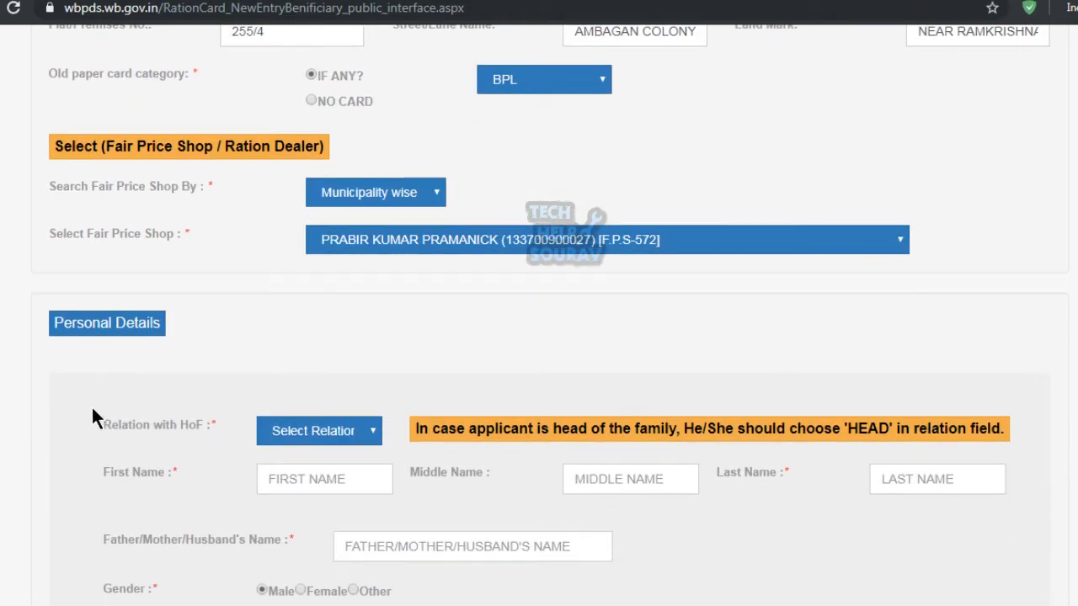
{"action": "left_click_drag", "start_coordinate": [91, 405], "coordinate": [243, 439]}
{"action": "left_click", "coordinate": [301, 444]}
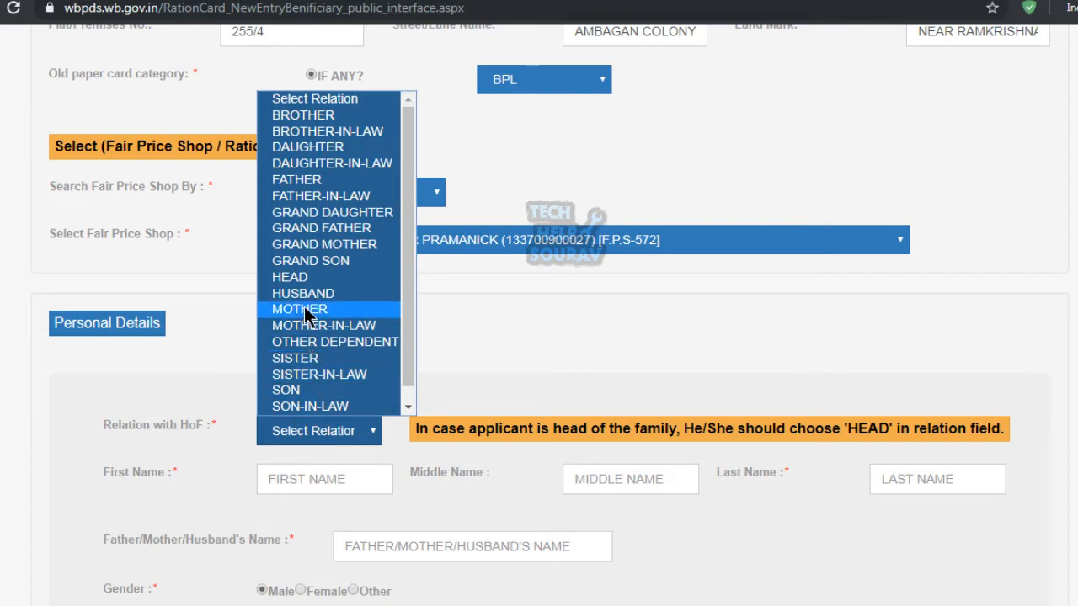
{"action": "left_click", "coordinate": [300, 281]}
Enter the applicant's first name, last name and father's name.
{"action": "scroll", "coordinate": [394, 350], "scroll_direction": "down", "scroll_amount": 1}
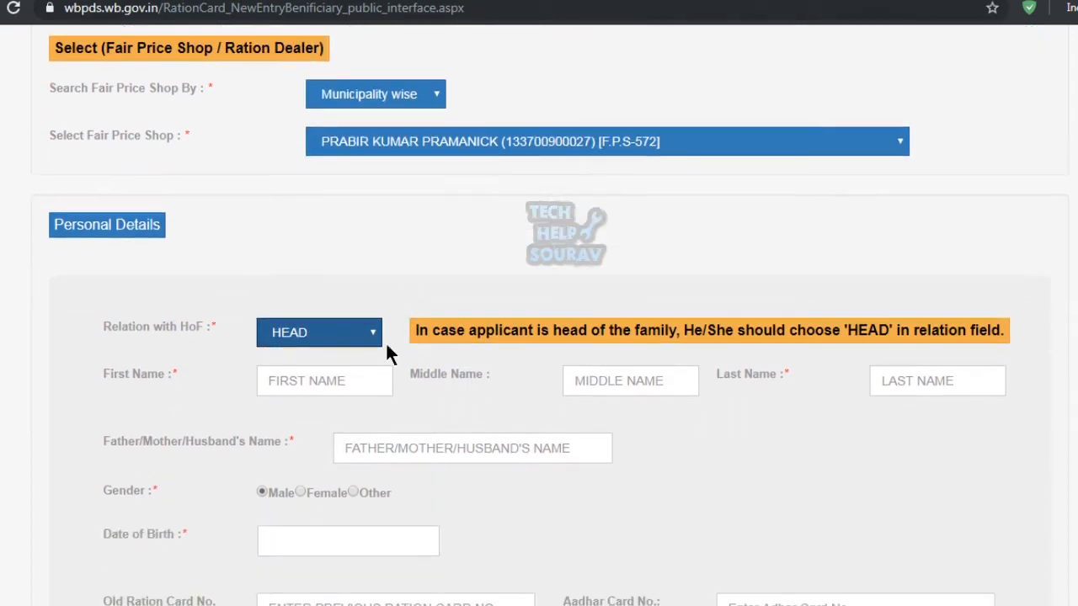
{"action": "left_click", "coordinate": [286, 384]}
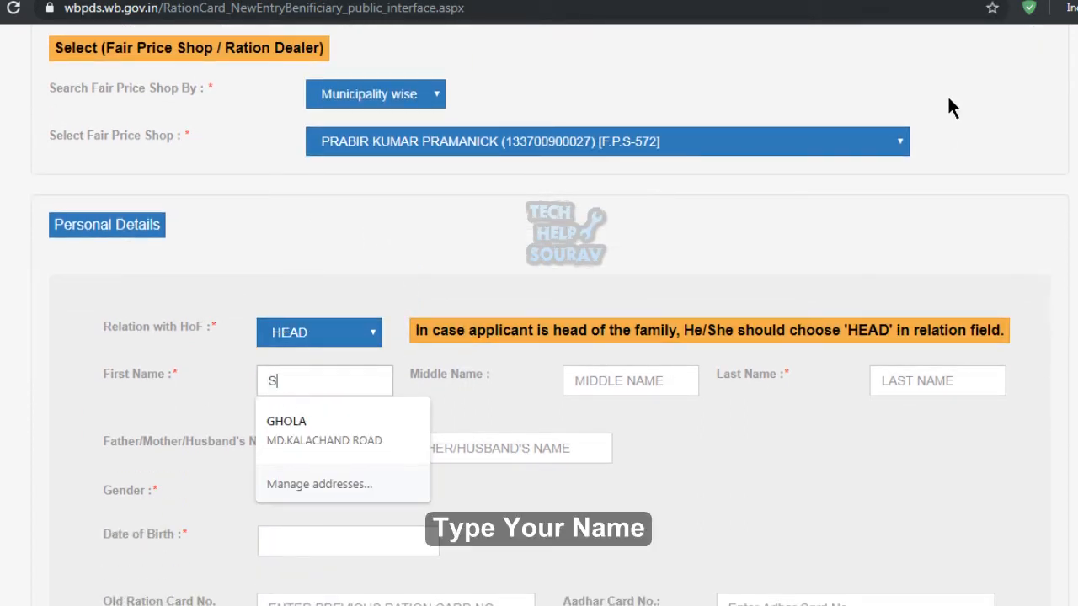
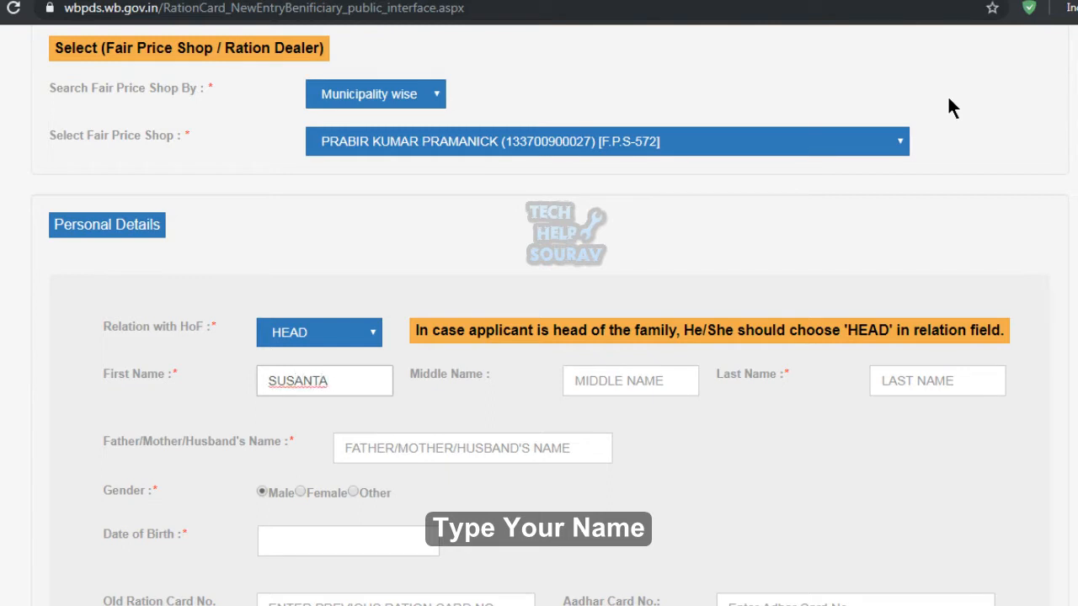
{"action": "key", "text": "Tab"}
{"action": "key", "text": "Tab"}
{"action": "left_click", "coordinate": [943, 395]}
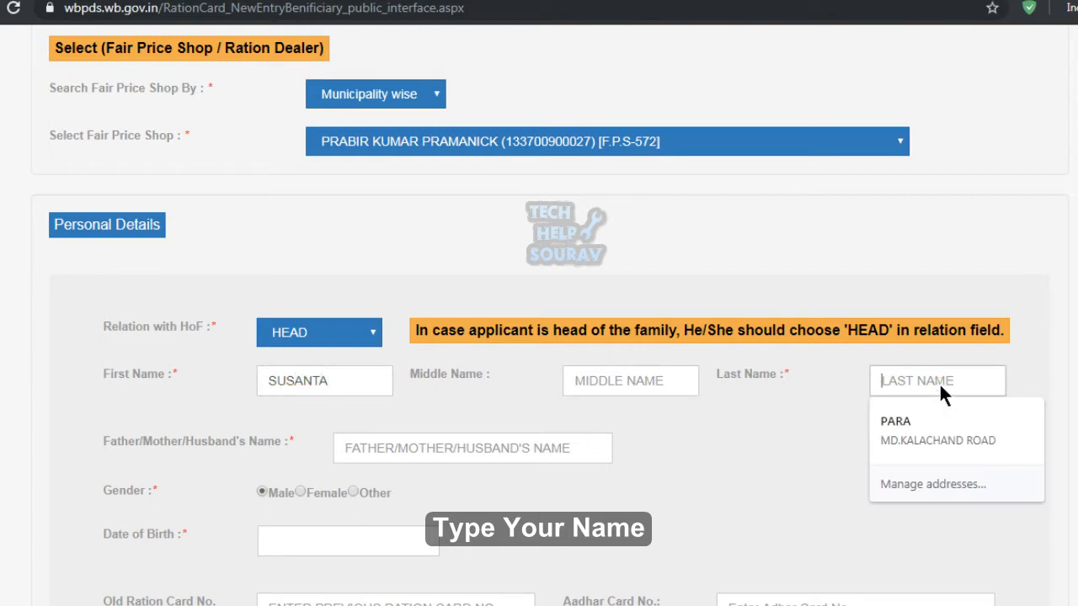
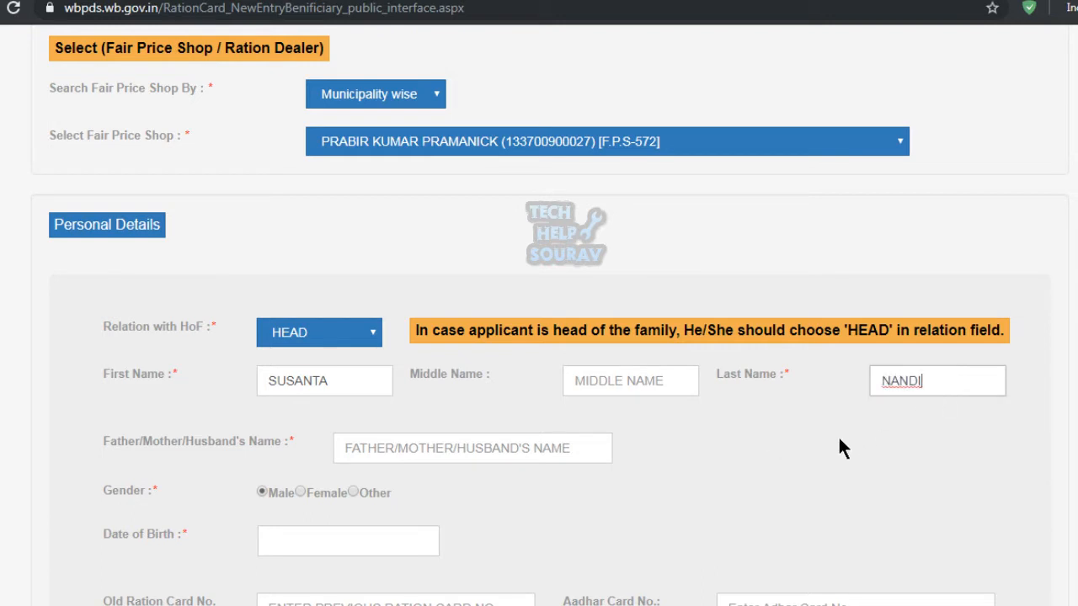
{"action": "left_click", "coordinate": [444, 449]}
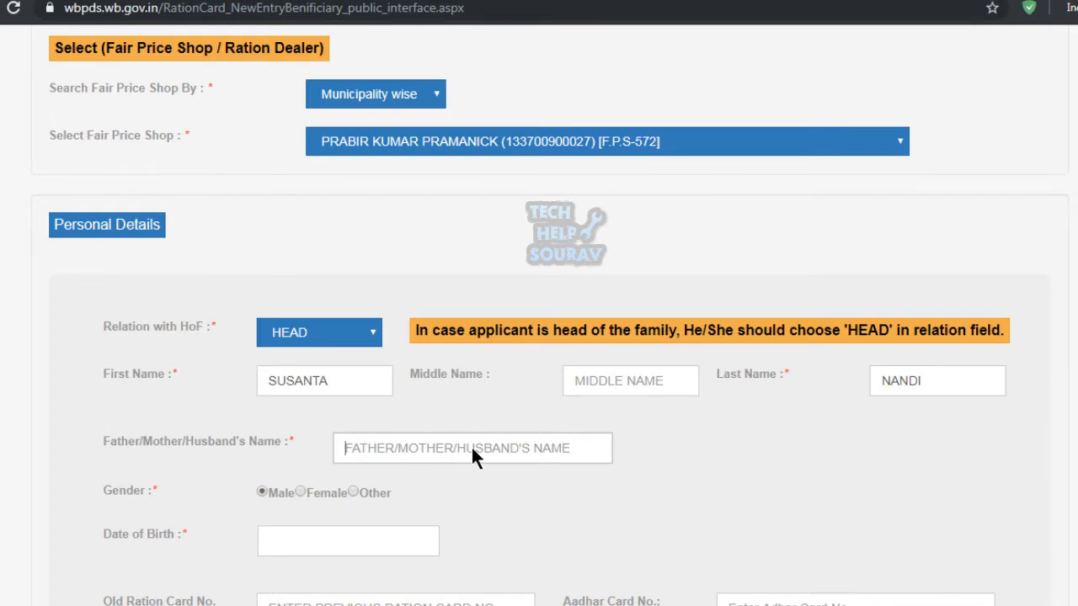
{"action": "type", "text": "LATE "}
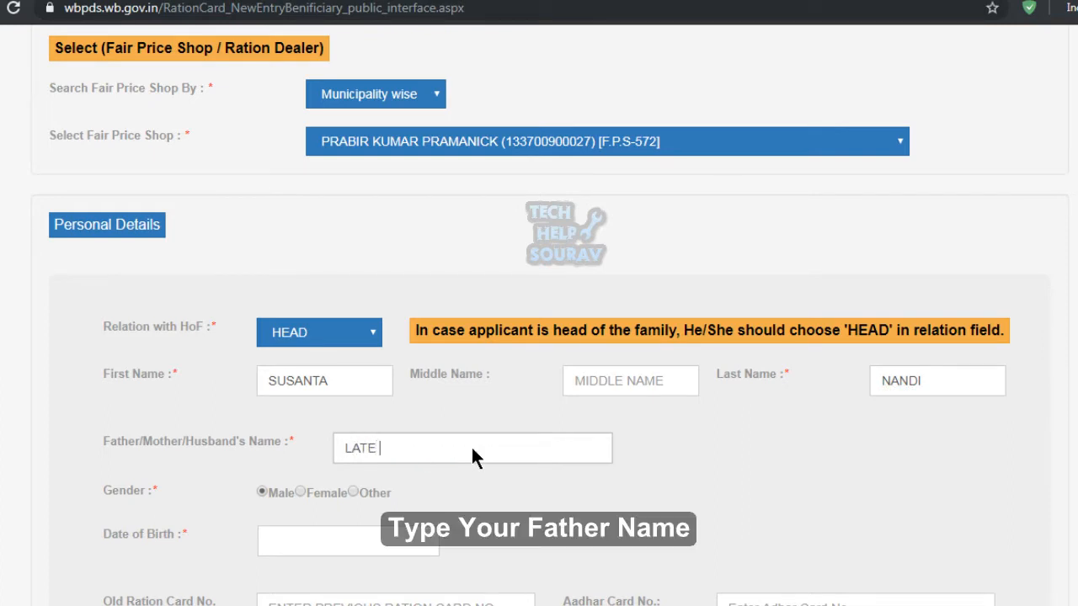
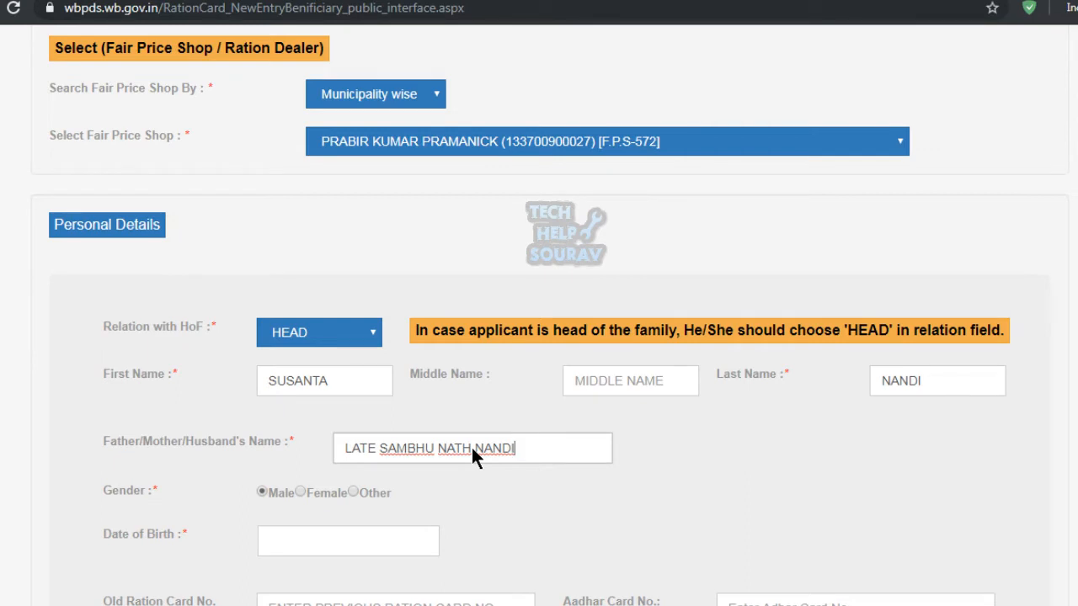
{"action": "left_click", "coordinate": [649, 508]}
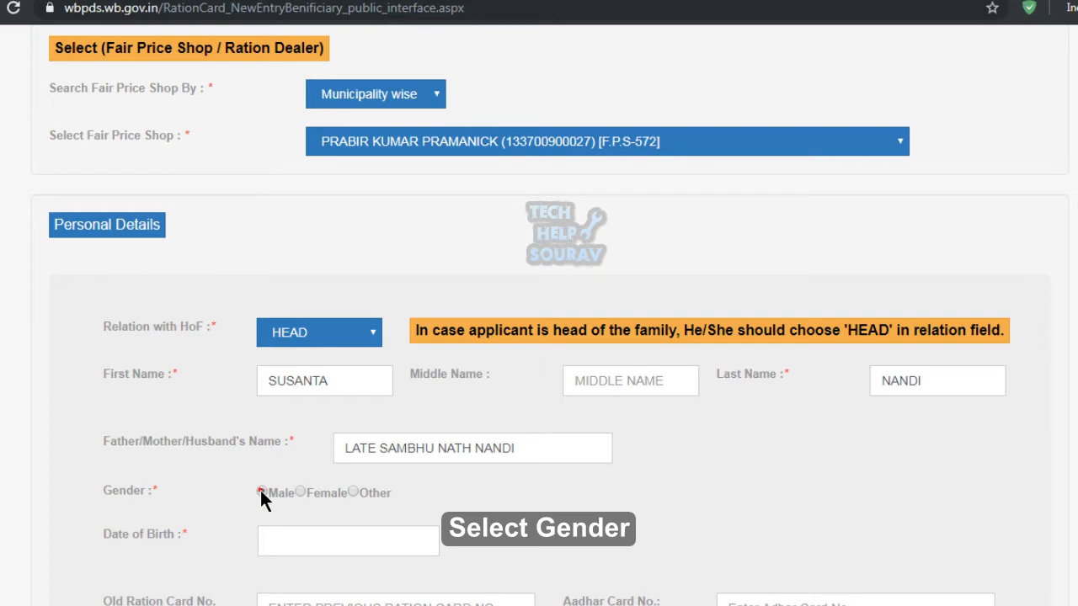
{"action": "scroll", "coordinate": [269, 505], "scroll_direction": "down", "scroll_amount": 1}
Enter the applicant's date of birth and close the calendar.
{"action": "left_click", "coordinate": [359, 443]}
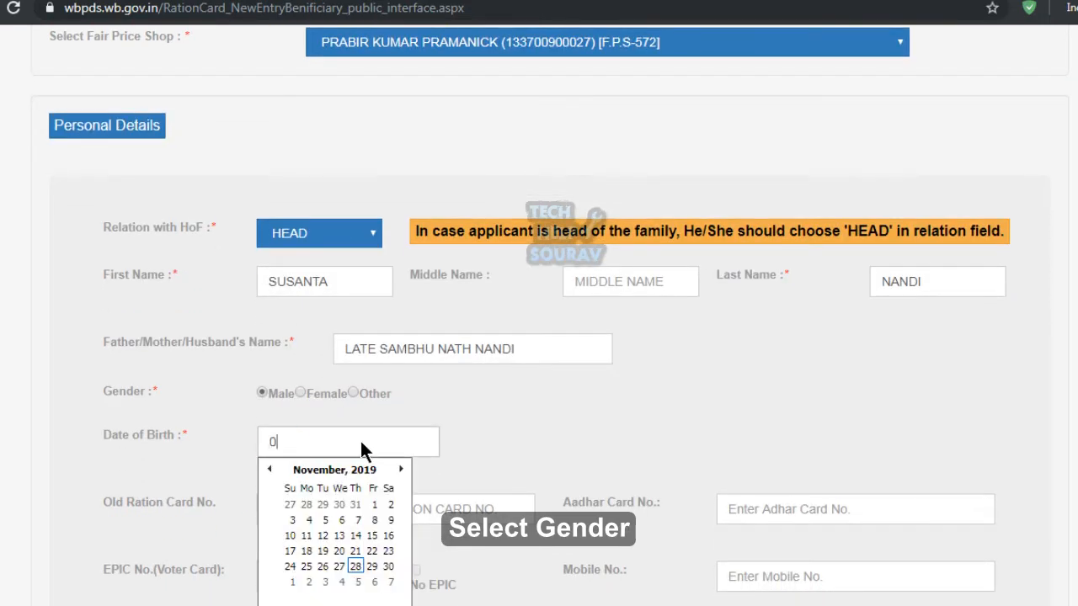
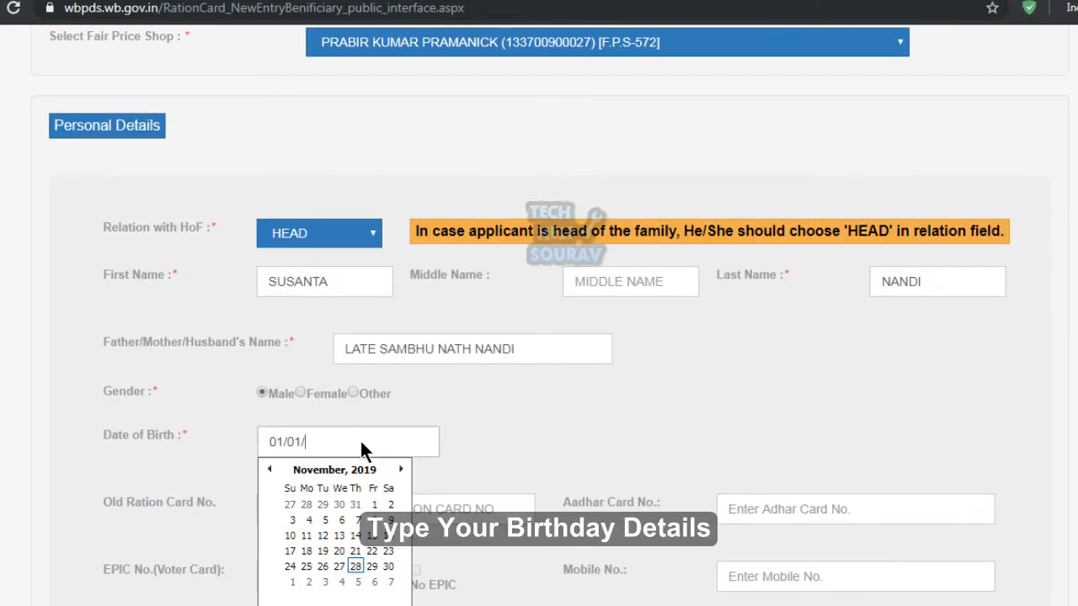
{"action": "left_click", "coordinate": [500, 440]}
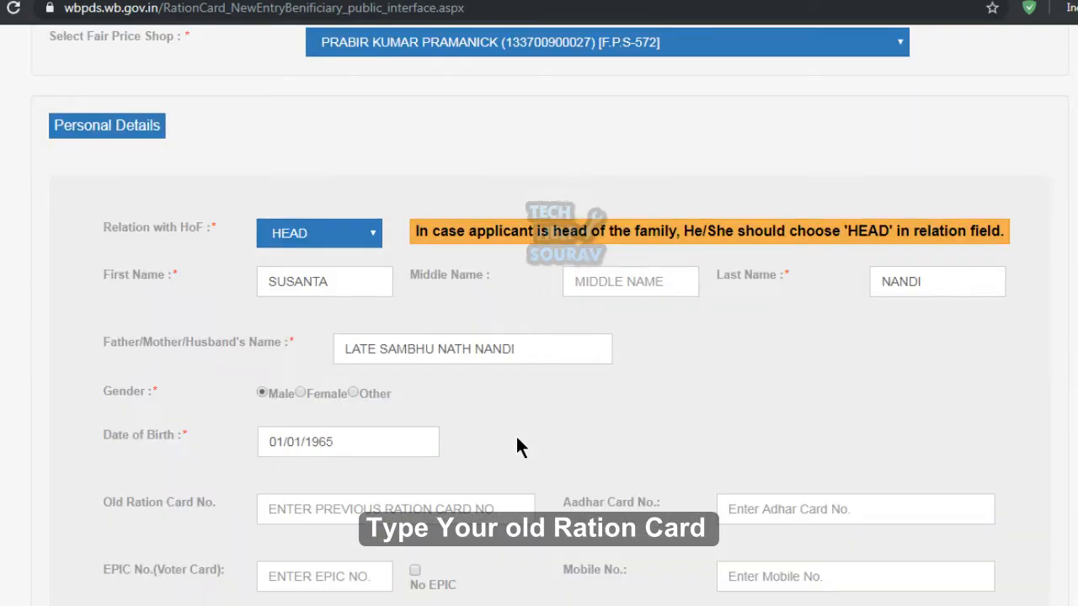
{"action": "scroll", "coordinate": [478, 440], "scroll_direction": "down", "scroll_amount": 2}
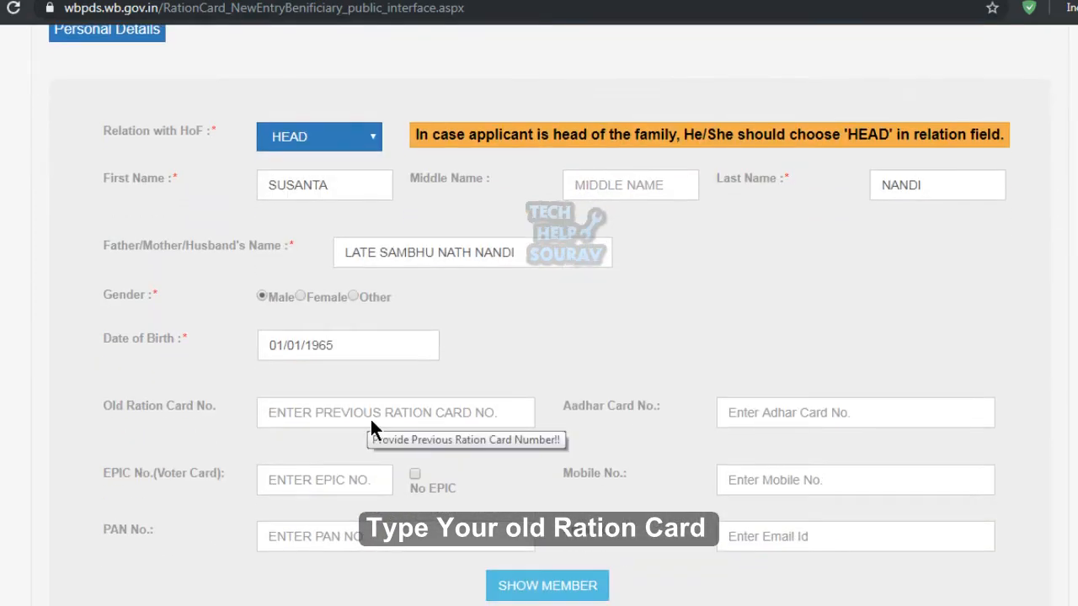
Enter the old ration card number and the Aadhaar number.
{"action": "type", "text": "395"}
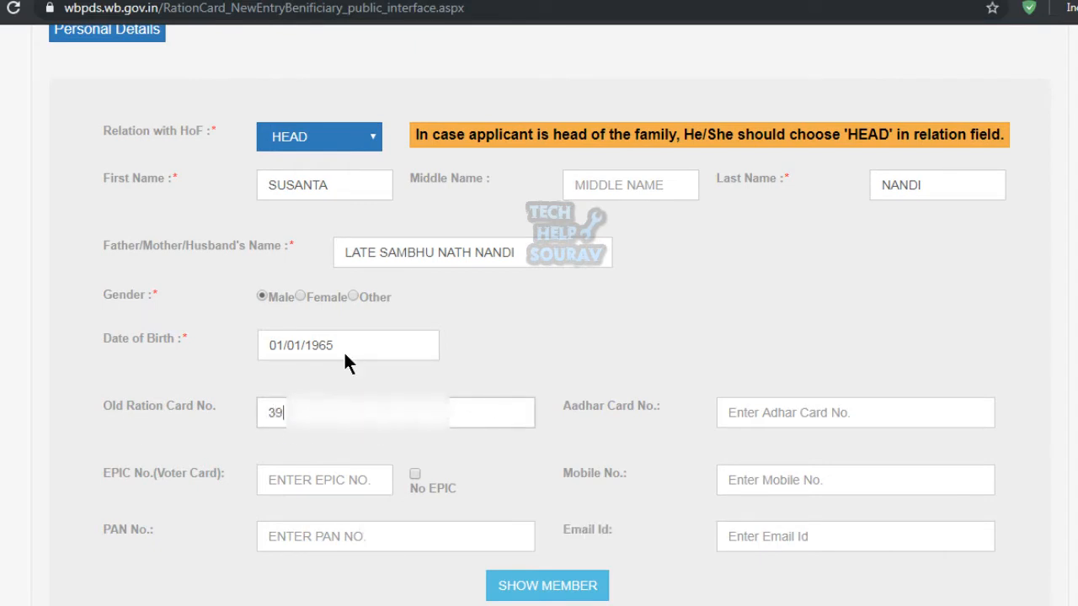
{"action": "left_click", "coordinate": [799, 419]}
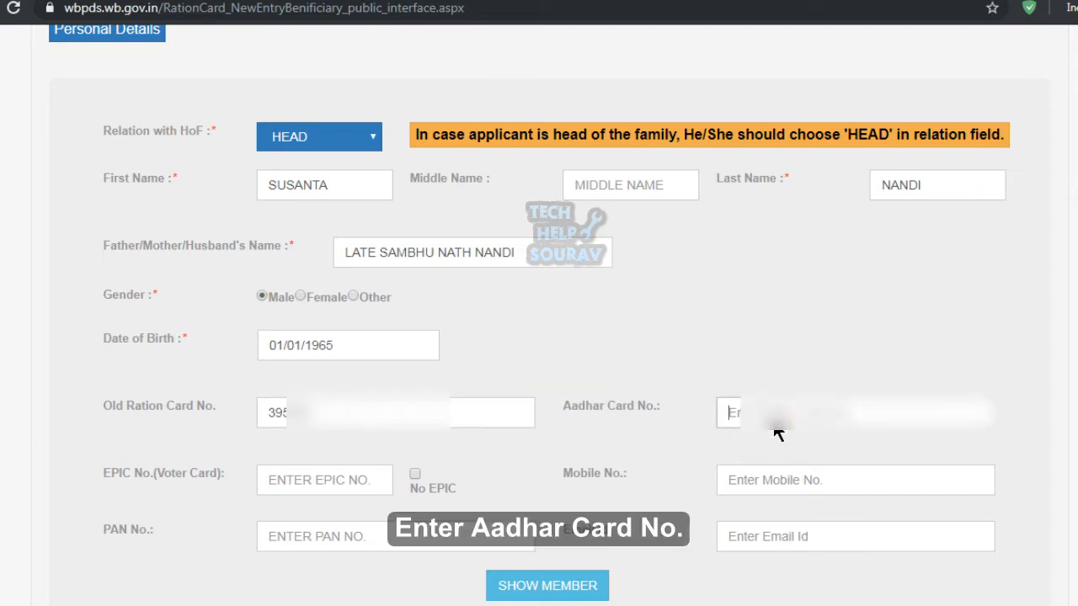
{"action": "type", "text": "29****"}
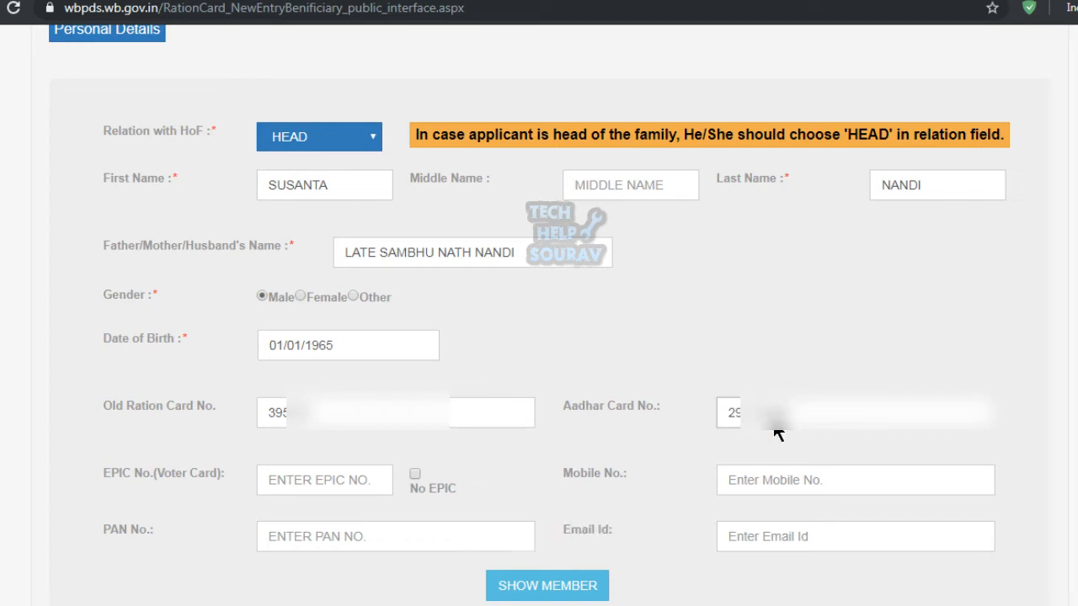
{"action": "type", "text": "****"}
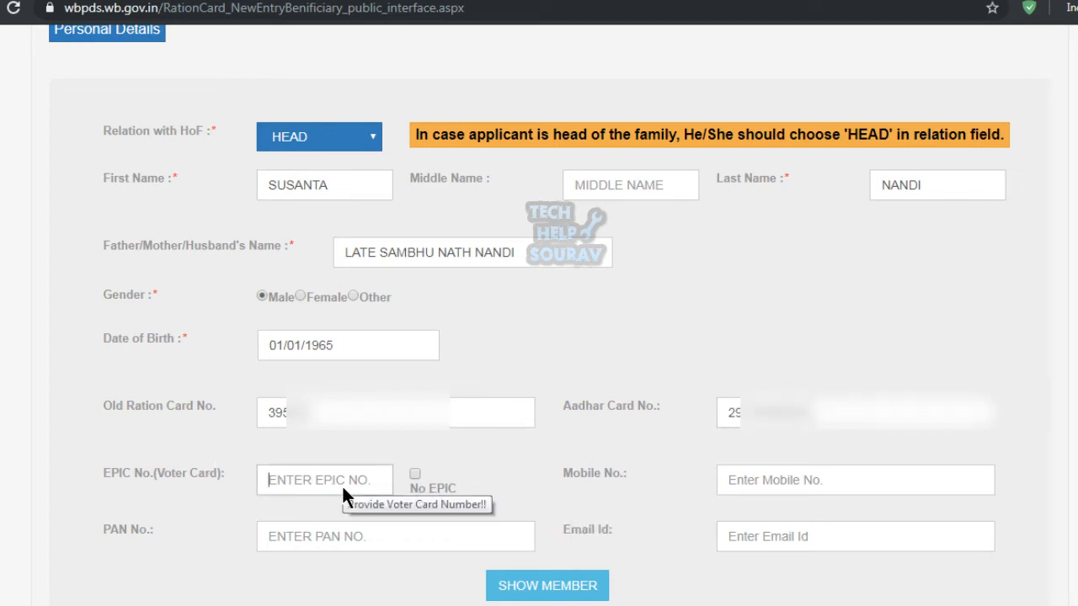
{"action": "left_click", "coordinate": [276, 476]}
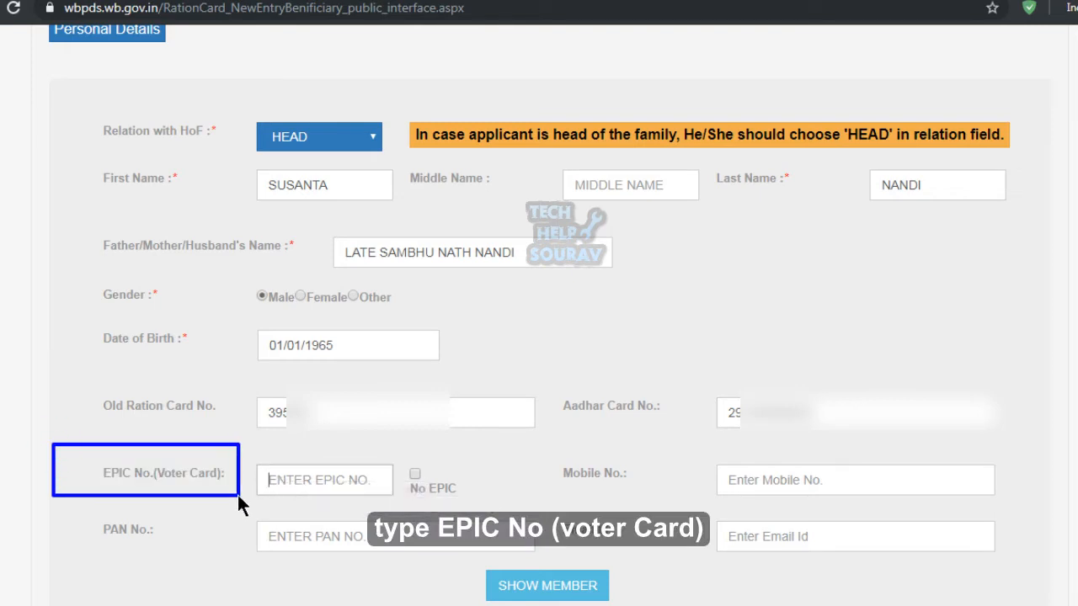
Enter the applicant's EPIC number and mobile number in the personal details.
{"action": "type", "text": "W"}
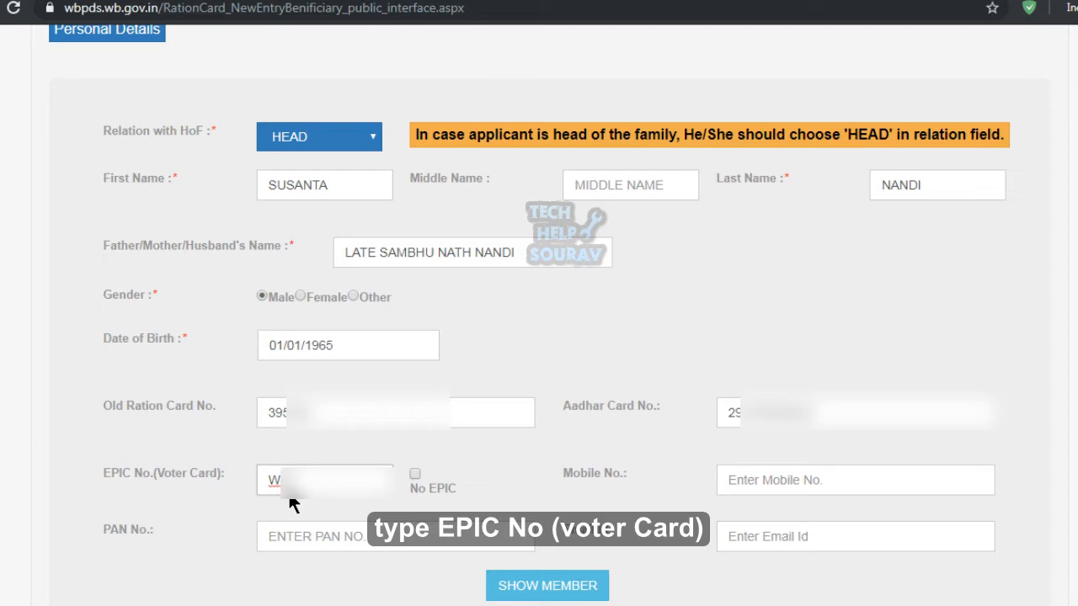
{"action": "type", "text": "*****************"}
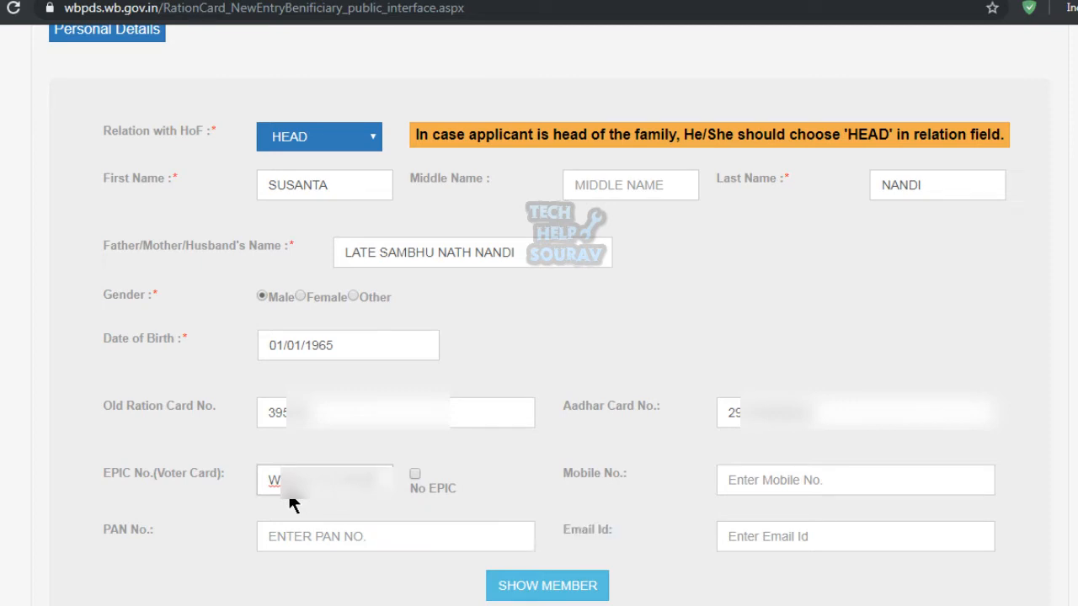
{"action": "left_click", "coordinate": [767, 487]}
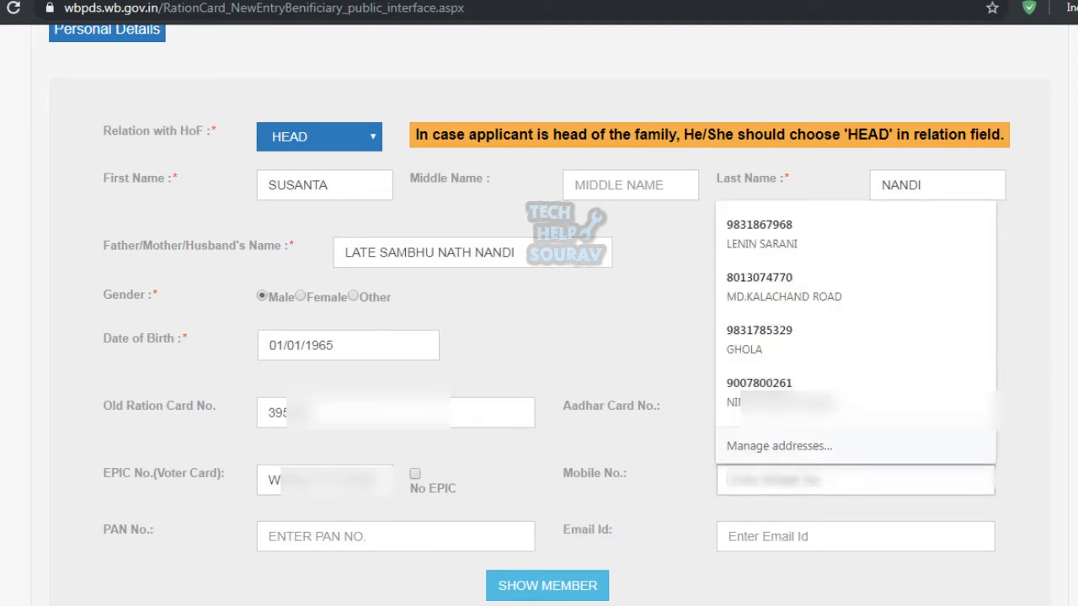
{"action": "type", "text": "98"}
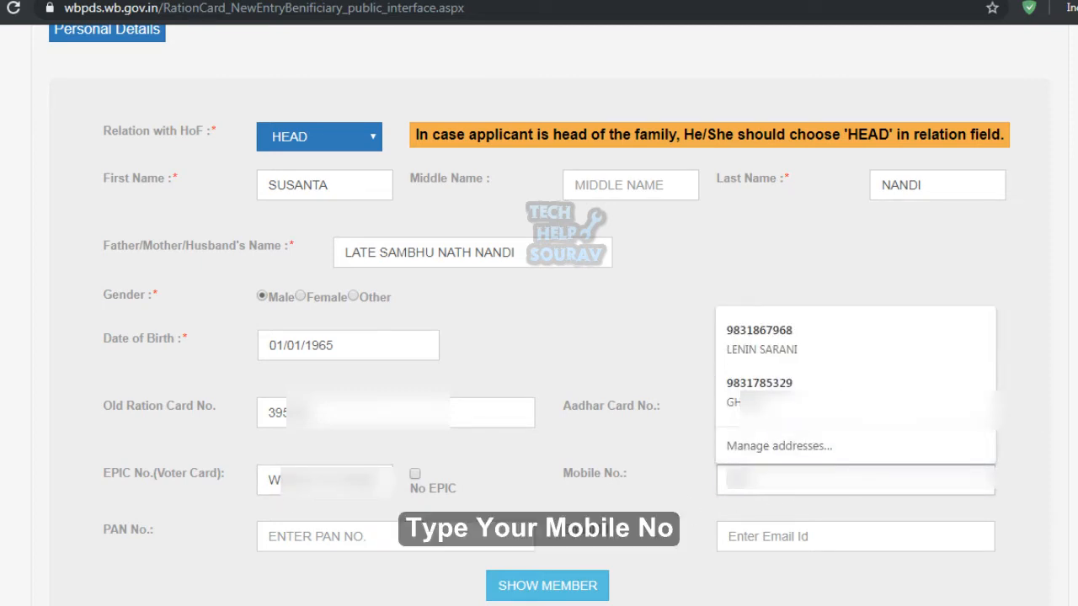
{"action": "type", "text": "0"}
{"action": "key", "text": "BackSpace"}
{"action": "type", "text": "0"}
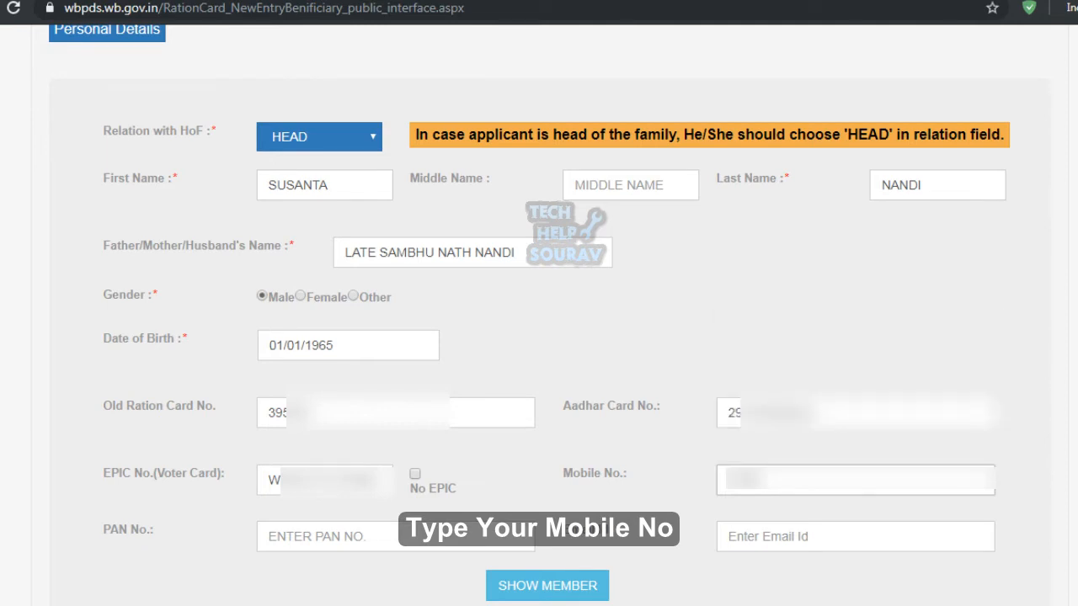
{"action": "type", "text": "0000"}
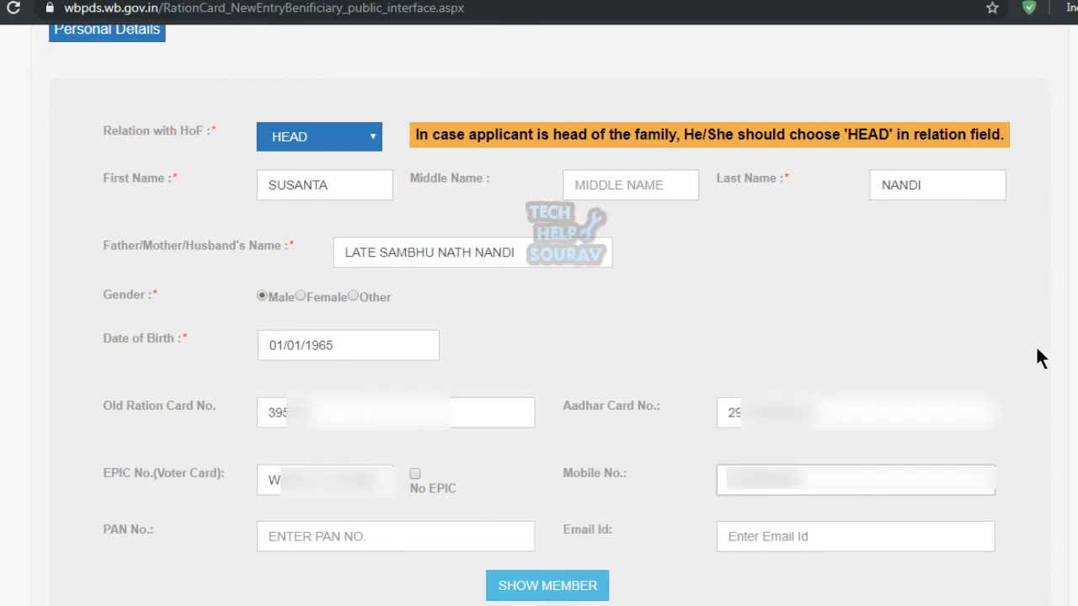
Fill in the applicant's PAN number and e-mail address.
{"action": "left_click", "coordinate": [341, 545]}
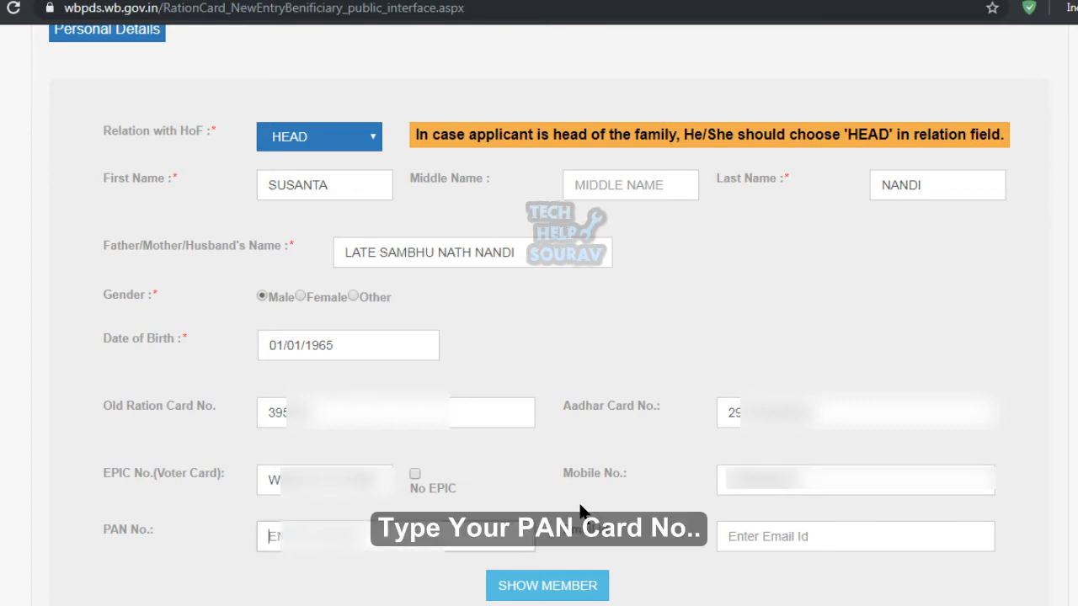
{"action": "type", "text": "BD"}
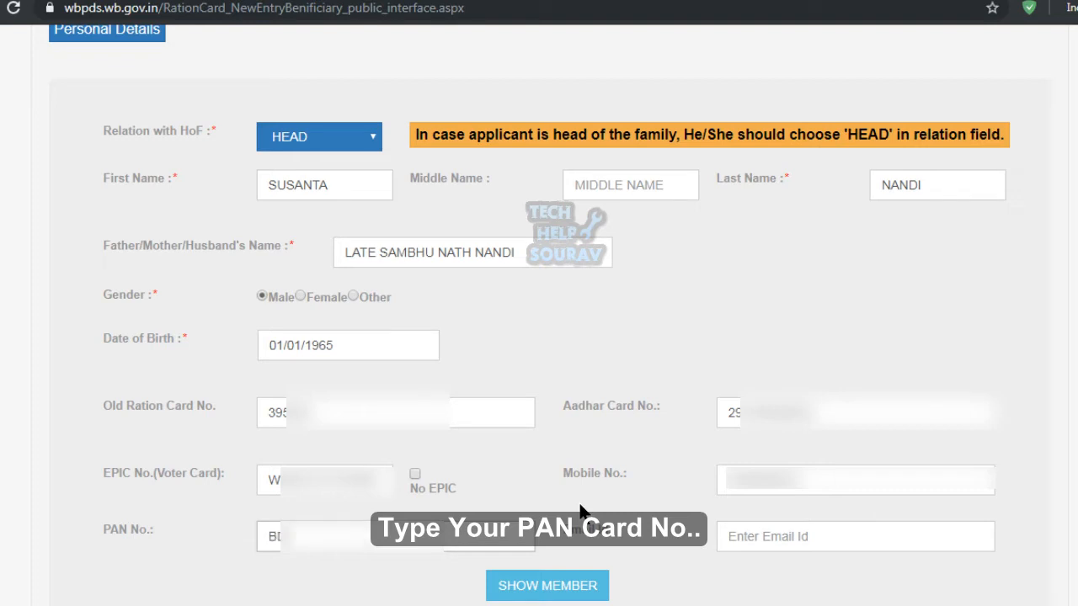
{"action": "type", "text": "??????"}
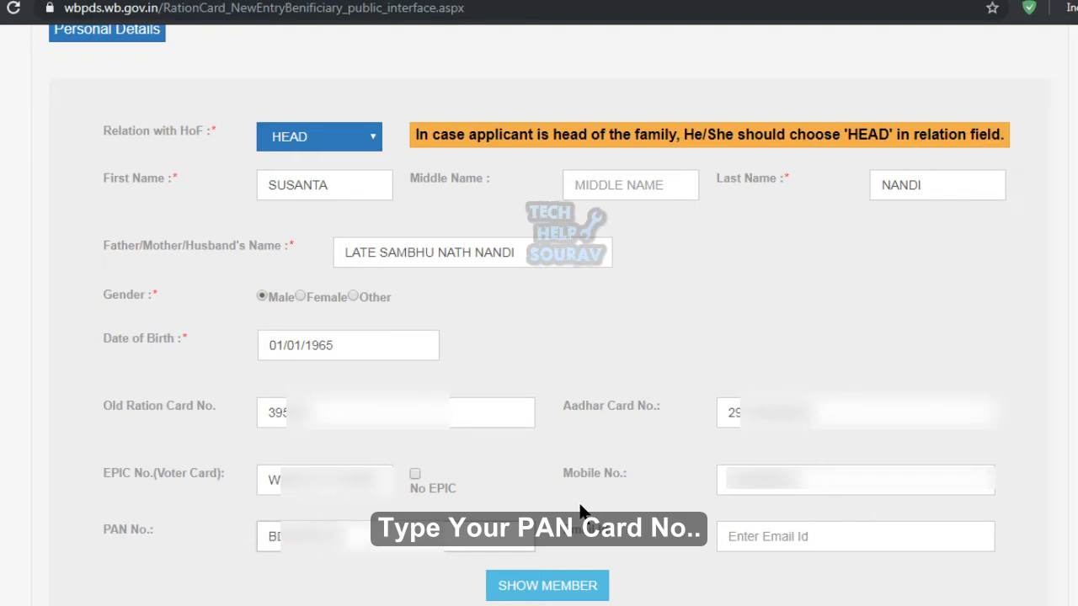
{"action": "type", "text": "?"}
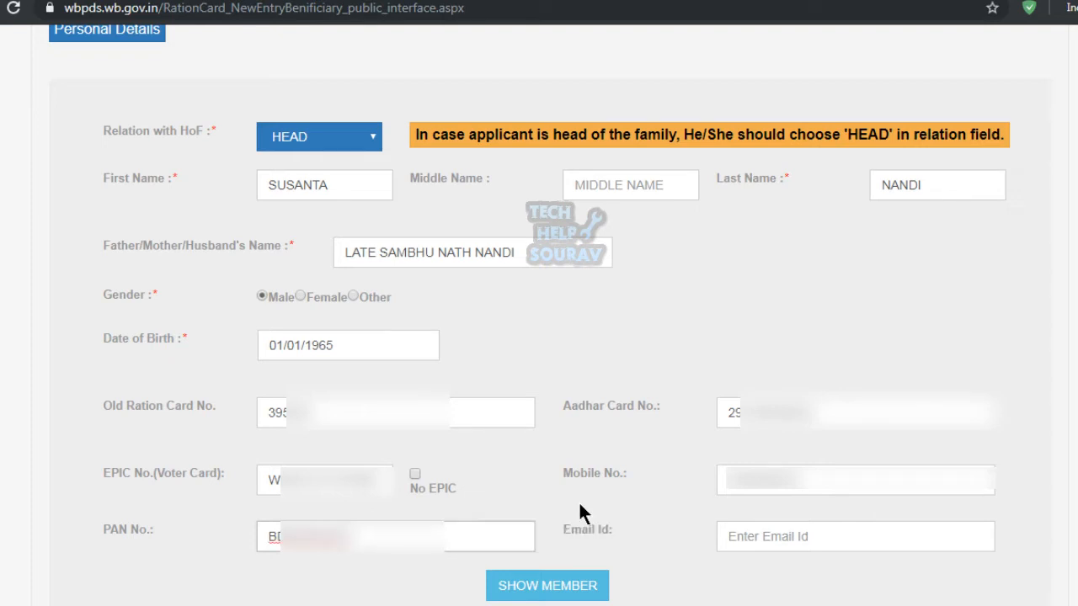
{"action": "left_click", "coordinate": [787, 536]}
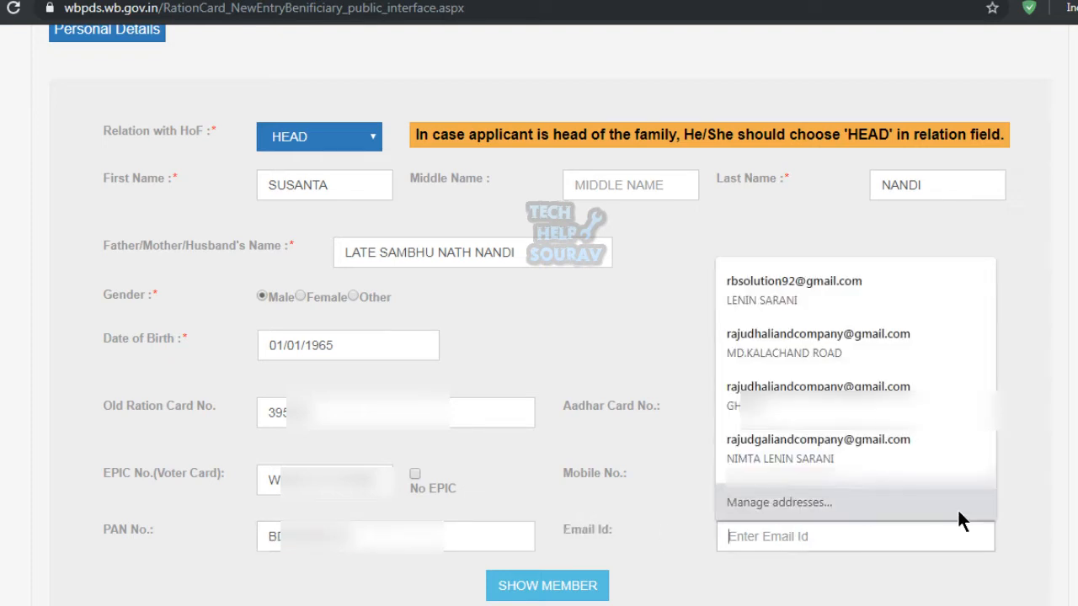
{"action": "type", "text": "g"}
{"action": "key", "text": "BackSpace"}
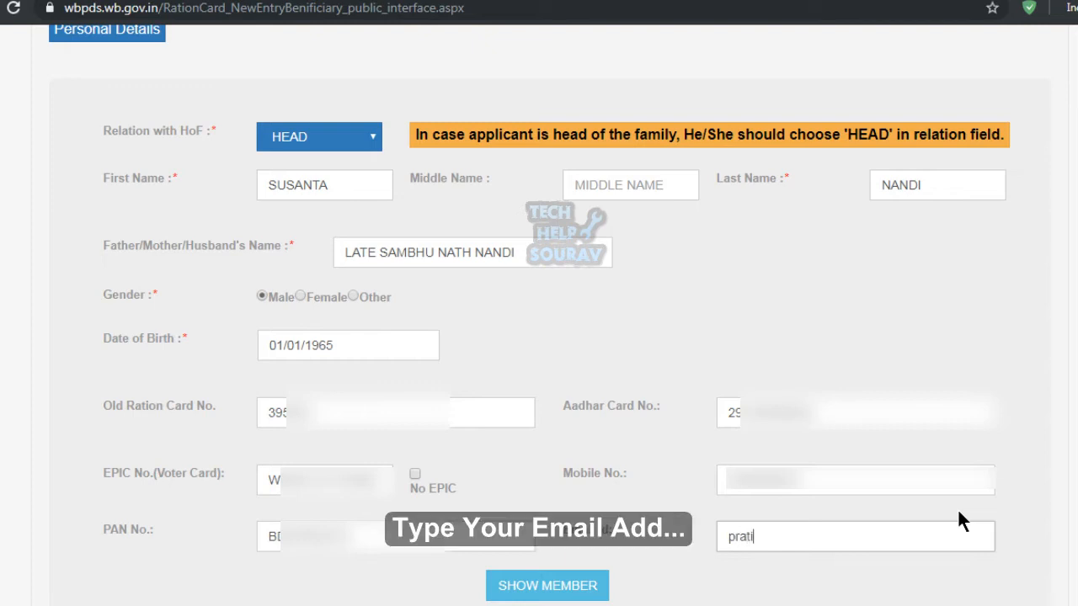
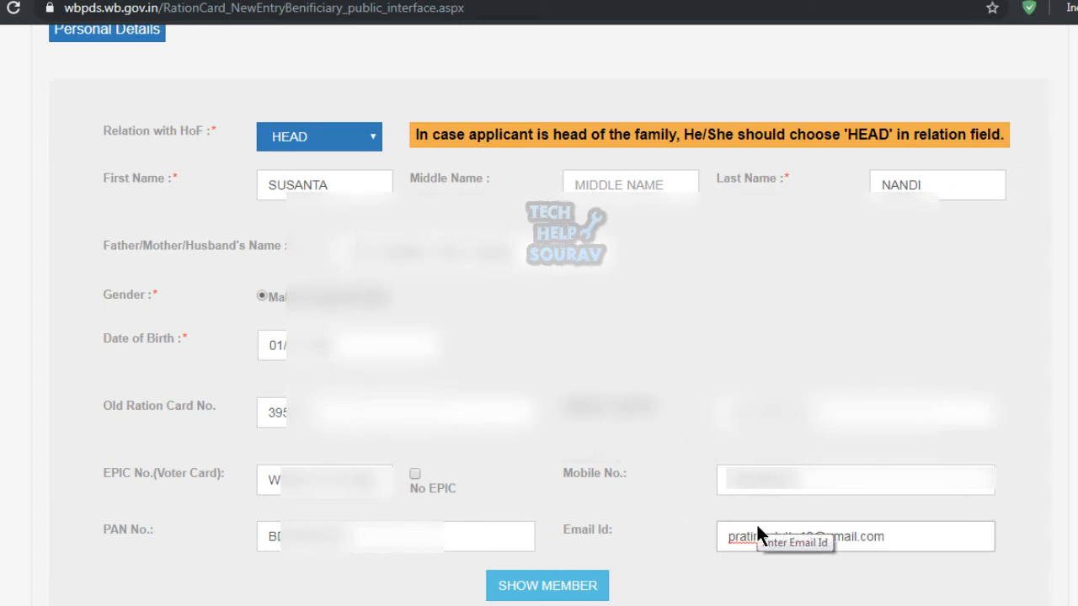
Add the applicant to the member table via SHOW MEMBER, listed as HEAD, Male.
{"action": "scroll", "coordinate": [691, 493], "scroll_direction": "down", "scroll_amount": 2}
{"action": "scroll", "coordinate": [650, 520], "scroll_direction": "up", "scroll_amount": 10}
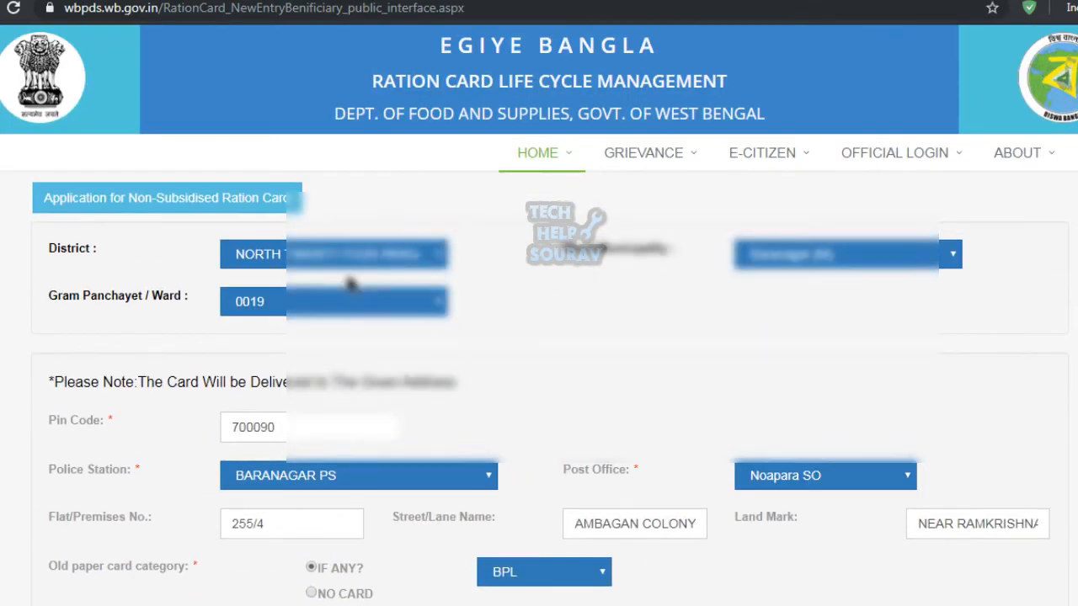
{"action": "scroll", "coordinate": [419, 421], "scroll_direction": "down", "scroll_amount": 1}
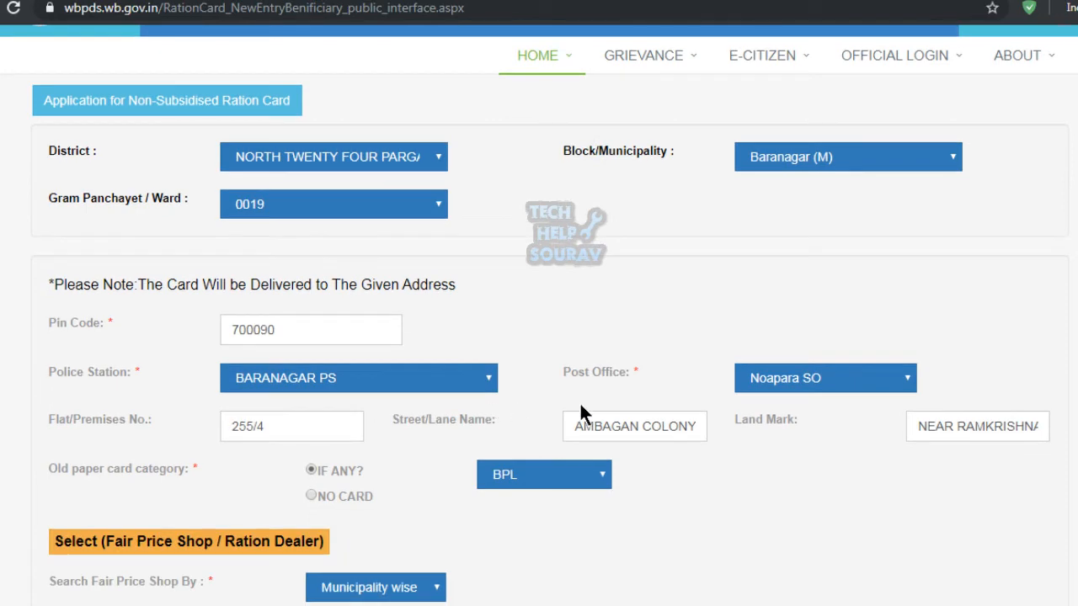
{"action": "scroll", "coordinate": [582, 413], "scroll_direction": "down", "scroll_amount": 2}
{"action": "scroll", "coordinate": [292, 446], "scroll_direction": "down", "scroll_amount": 3}
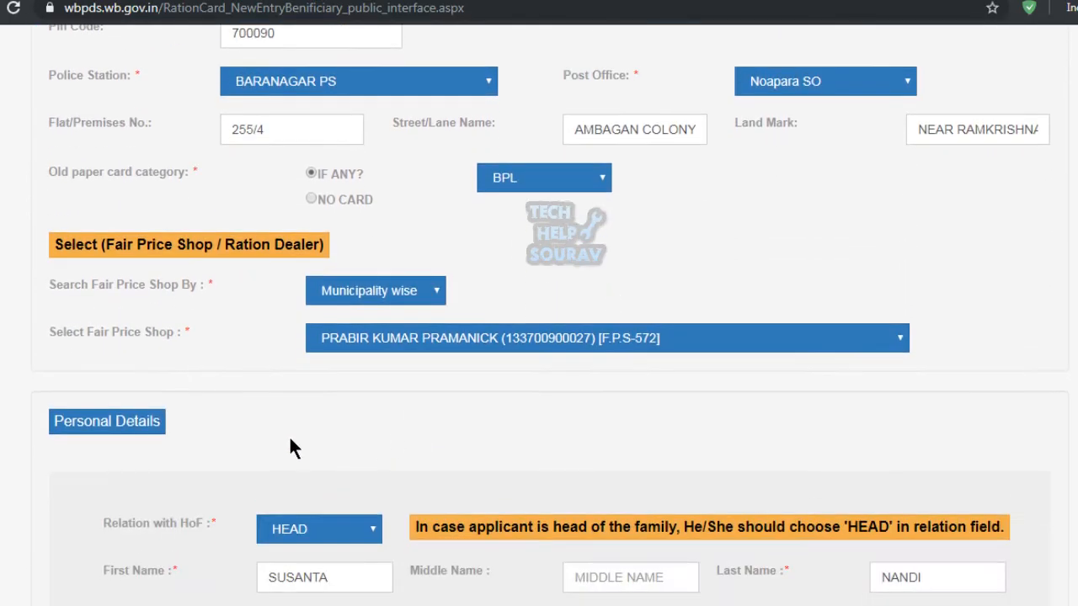
{"action": "scroll", "coordinate": [320, 425], "scroll_direction": "down", "scroll_amount": 2}
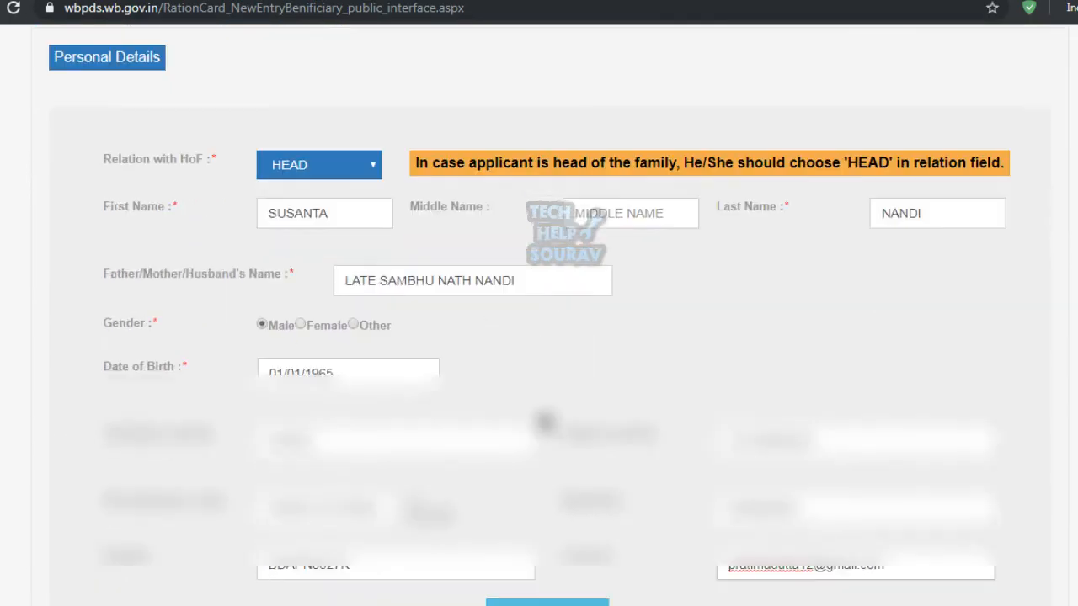
{"action": "scroll", "coordinate": [607, 488], "scroll_direction": "down", "scroll_amount": 3}
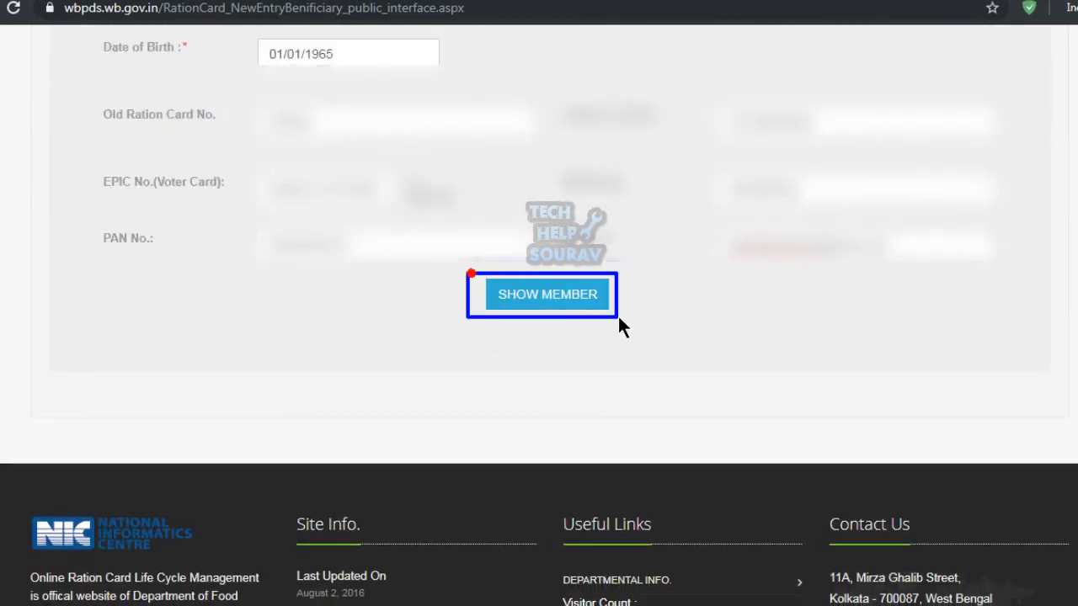
{"action": "left_click", "coordinate": [576, 289]}
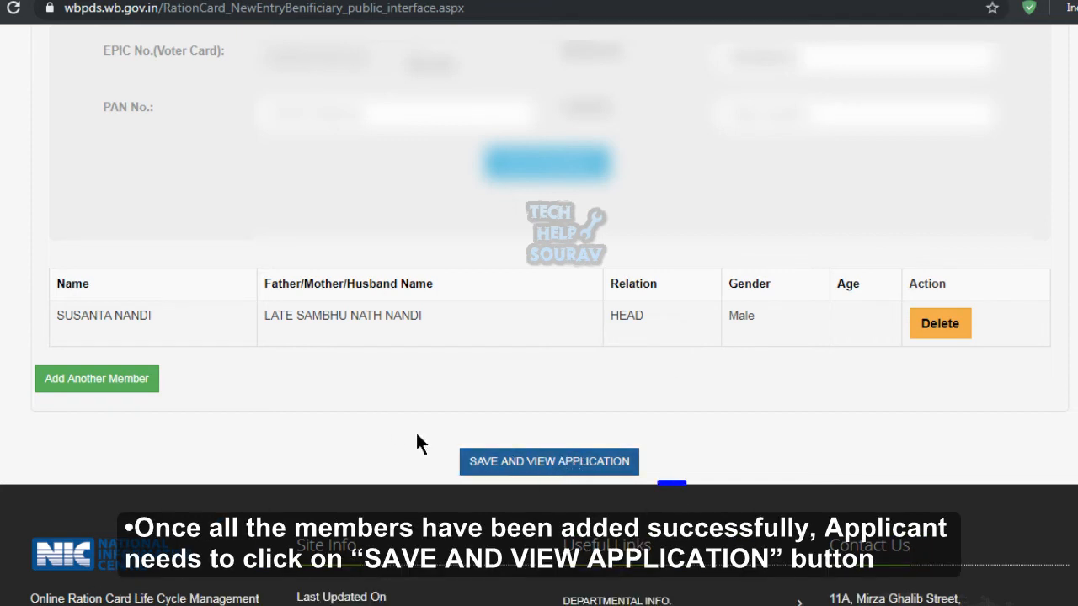
Save the application and scroll through its Application Details review page.
{"action": "left_click", "coordinate": [554, 463]}
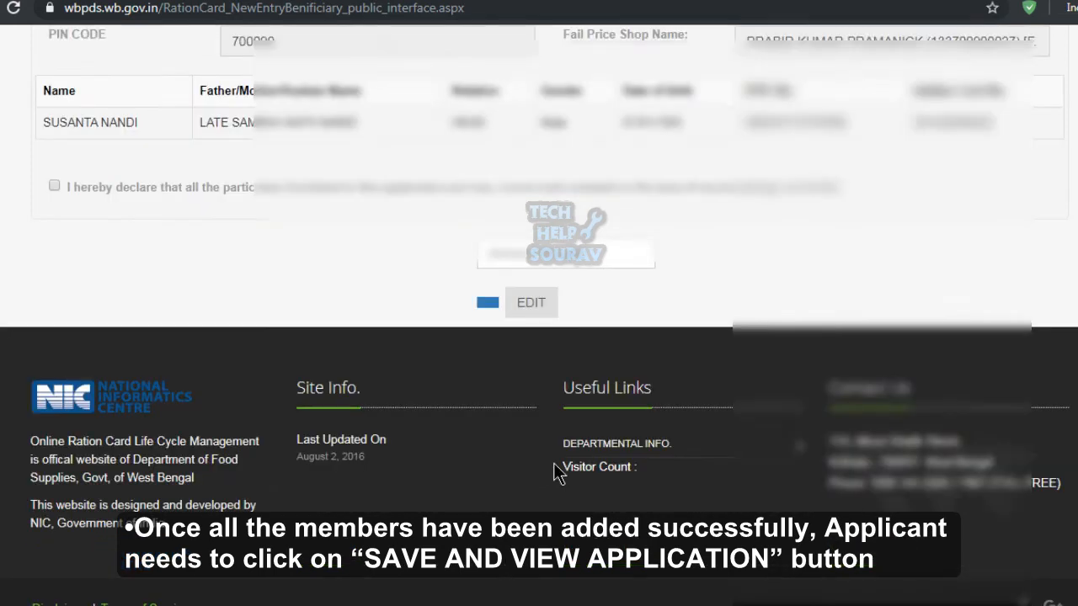
{"action": "scroll", "coordinate": [555, 463], "scroll_direction": "up", "scroll_amount": 3}
{"action": "scroll", "coordinate": [554, 465], "scroll_direction": "up", "scroll_amount": 2}
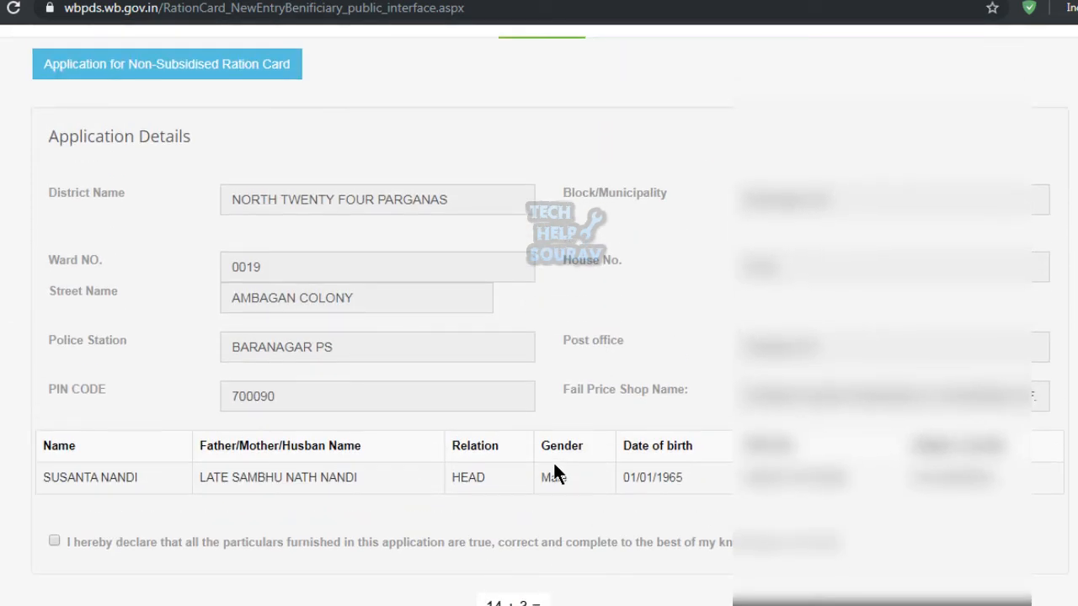
{"action": "scroll", "coordinate": [554, 470], "scroll_direction": "up", "scroll_amount": 3}
{"action": "scroll", "coordinate": [554, 470], "scroll_direction": "down", "scroll_amount": 2}
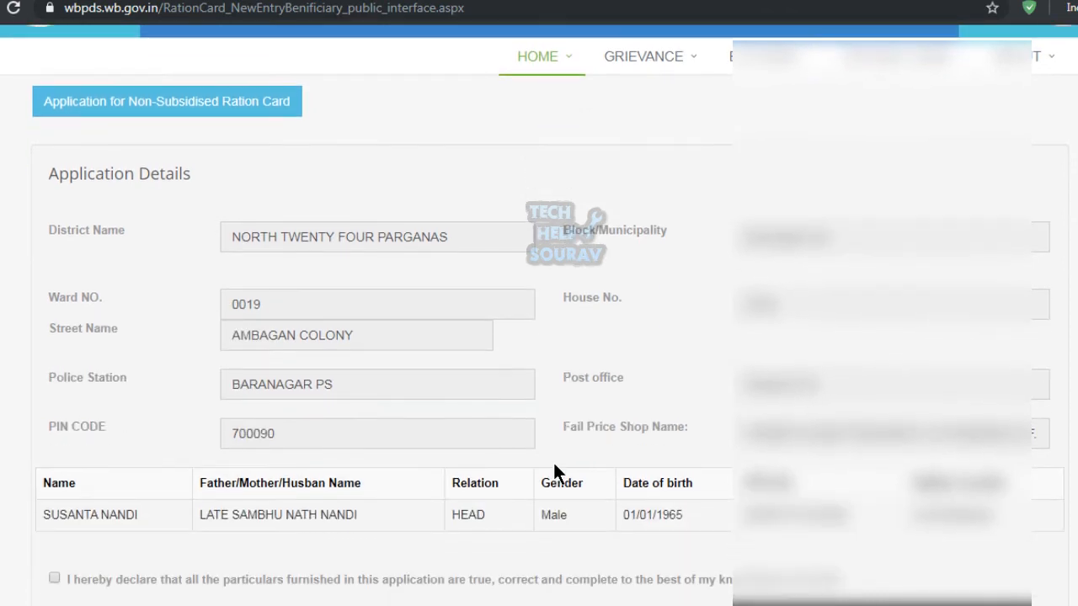
{"action": "scroll", "coordinate": [552, 461], "scroll_direction": "down", "scroll_amount": 2}
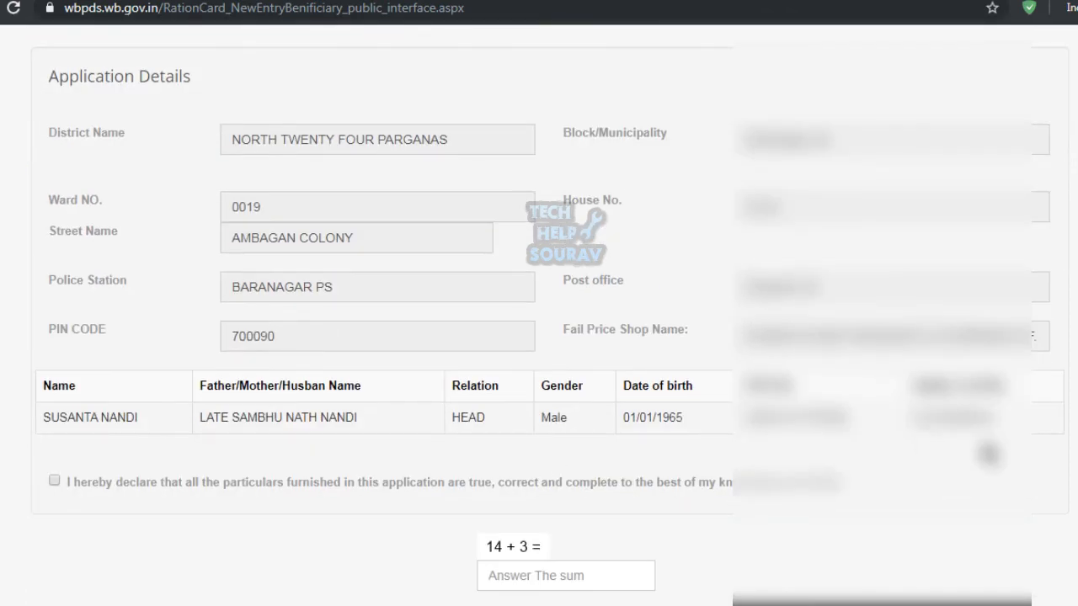
{"action": "scroll", "coordinate": [421, 320], "scroll_direction": "up", "scroll_amount": 2}
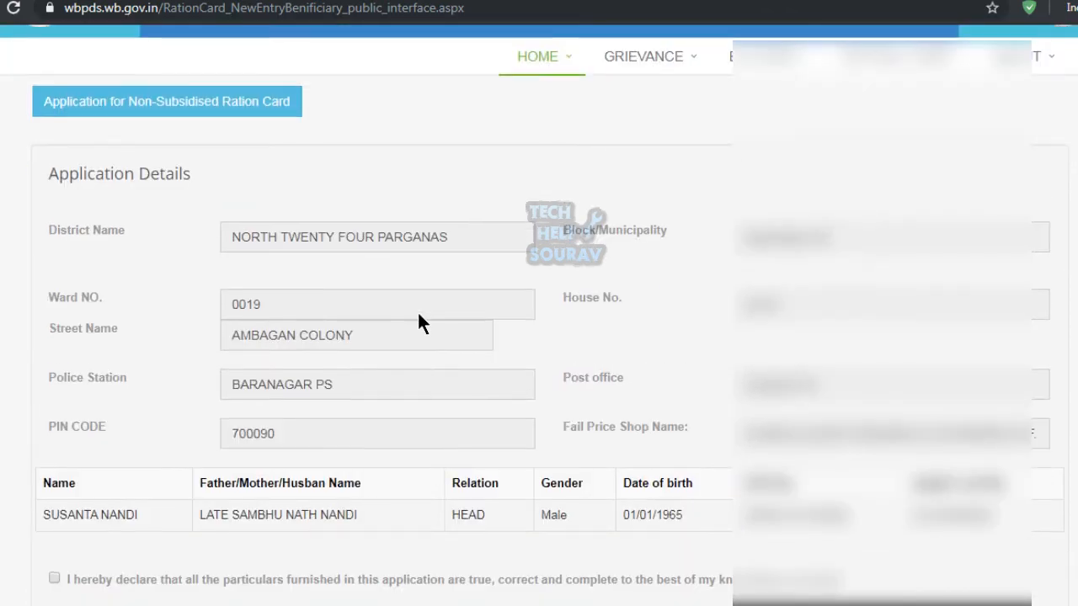
{"action": "scroll", "coordinate": [417, 310], "scroll_direction": "down", "scroll_amount": 2}
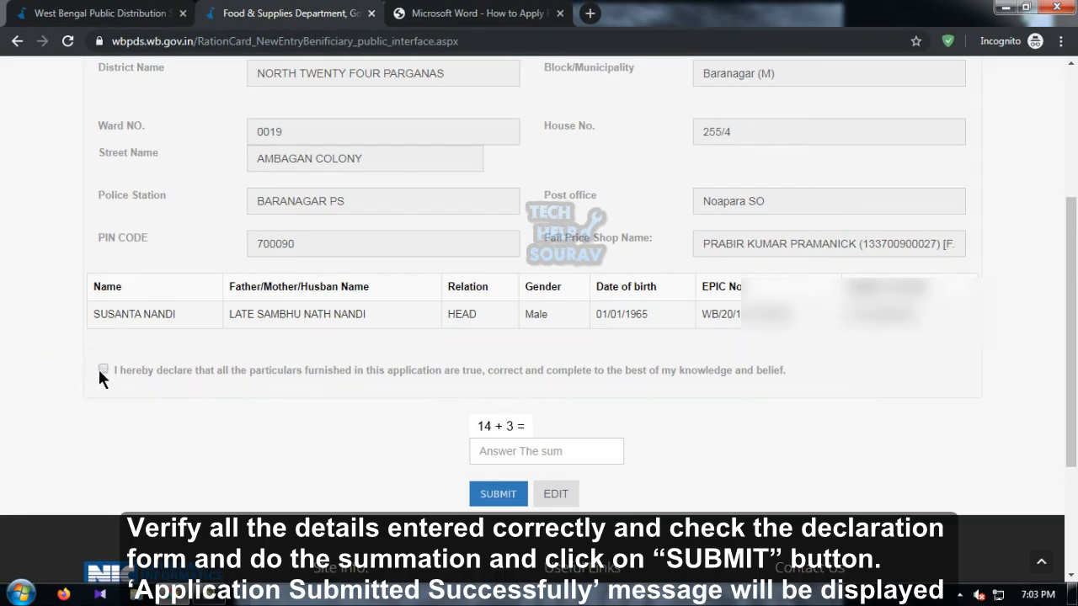
Answer the sum check with 17 and submit the application.
{"action": "left_click", "coordinate": [492, 448]}
{"action": "type", "text": "17"}
{"action": "left_click", "coordinate": [509, 495]}
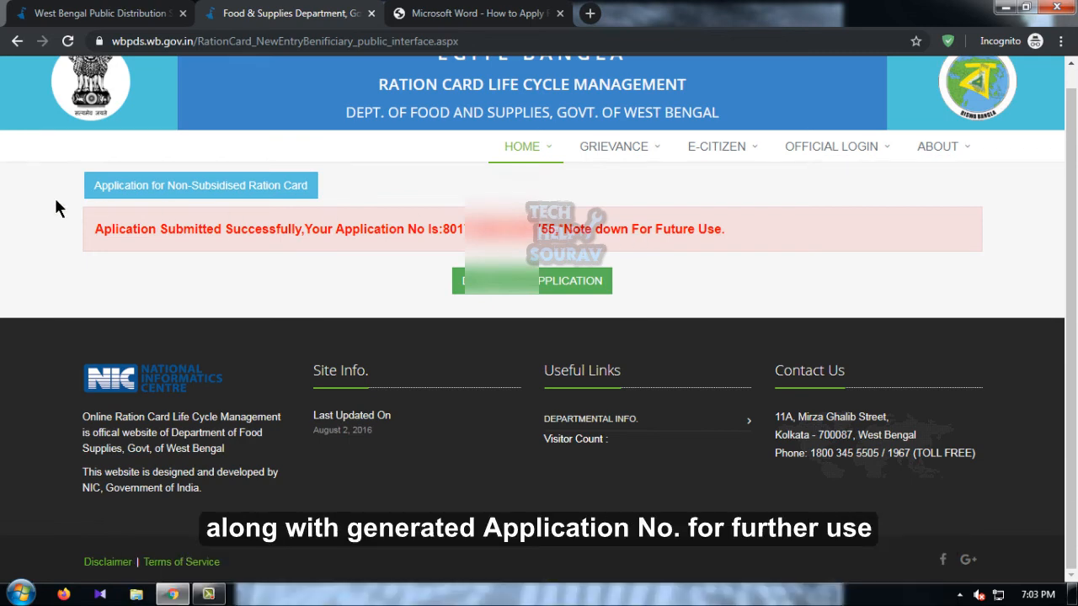
Select the generated application number shown in the success message.
{"action": "left_click_drag", "start_coordinate": [54, 199], "coordinate": [772, 270]}
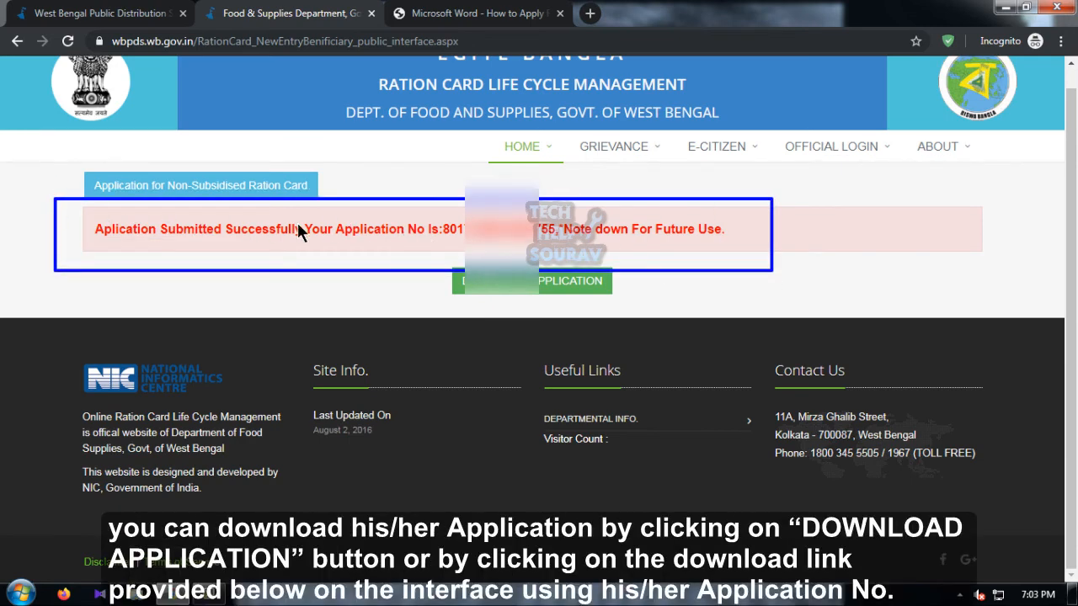
{"action": "mouse_move", "coordinate": [300, 218]}
{"action": "left_mouse_down"}
{"action": "mouse_move", "coordinate": [462, 246]}
{"action": "mouse_move", "coordinate": [721, 240]}
{"action": "left_mouse_up"}
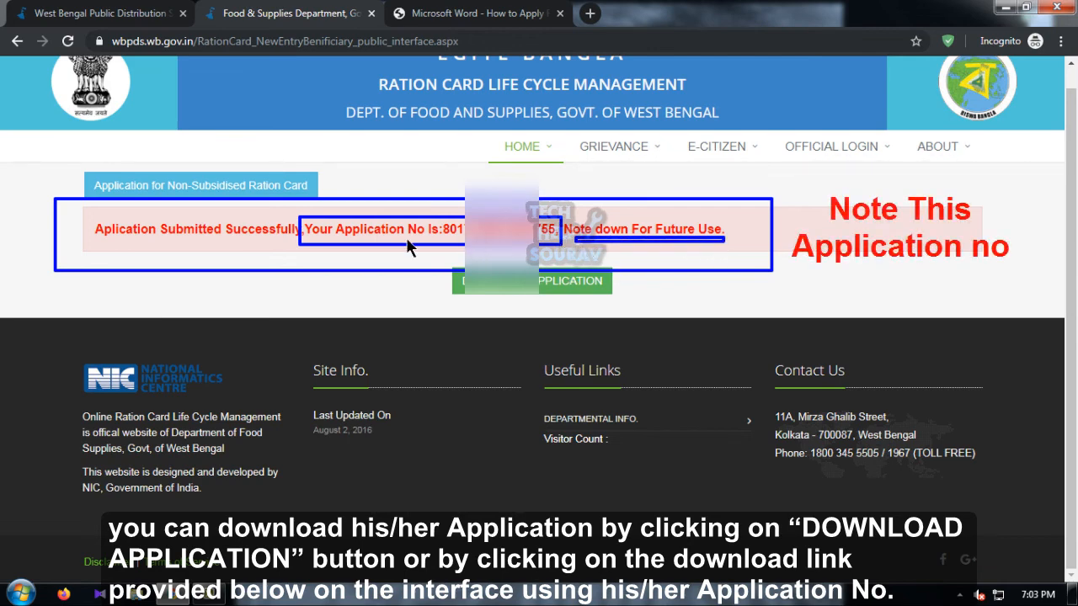
{"action": "key", "text": "Escape"}
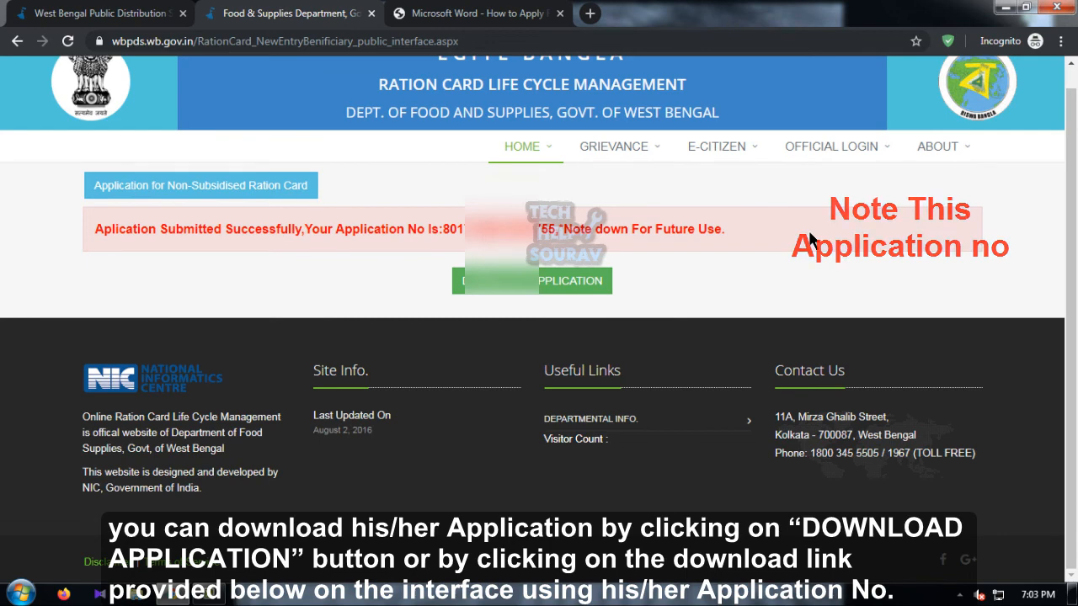
{"action": "left_click_drag", "start_coordinate": [420, 257], "coordinate": [624, 302]}
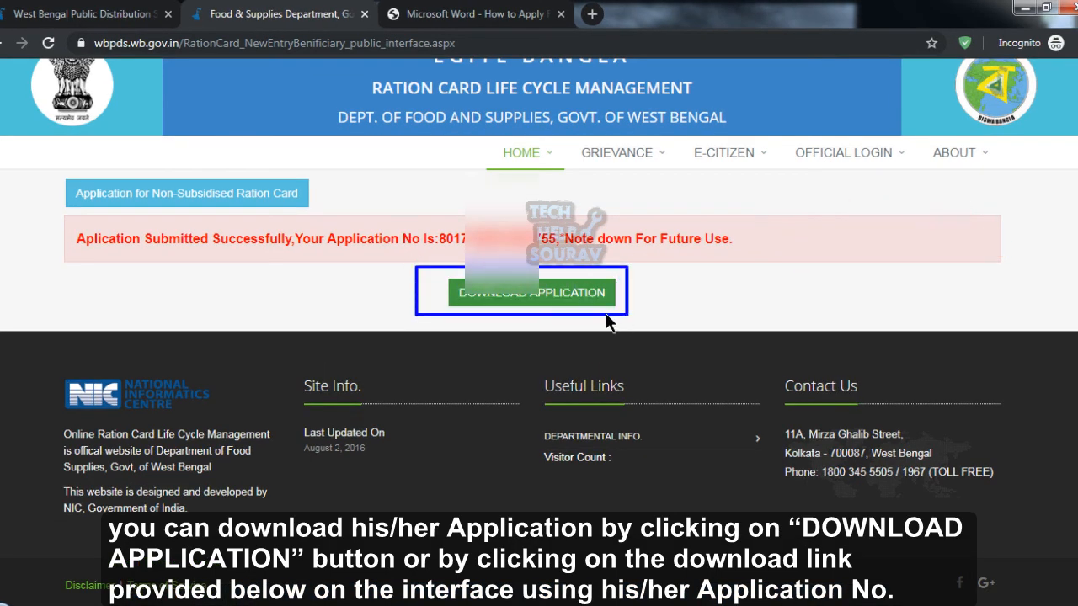
{"action": "key", "text": "Escape"}
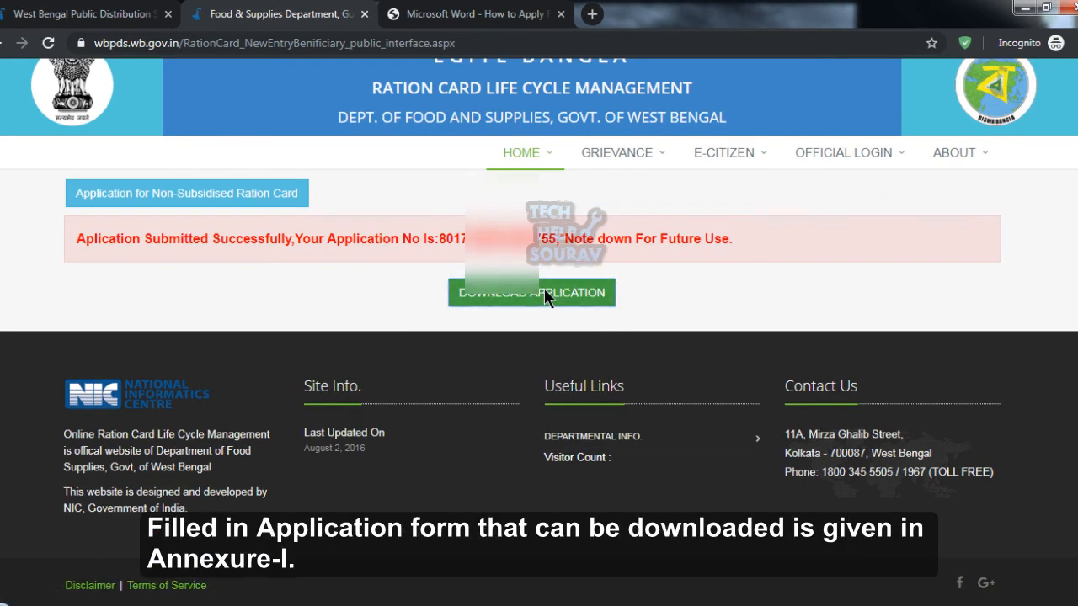
Download the submitted application form PDF and save it to the Desktop.
{"action": "left_click", "coordinate": [544, 289]}
{"action": "left_click", "coordinate": [42, 112]}
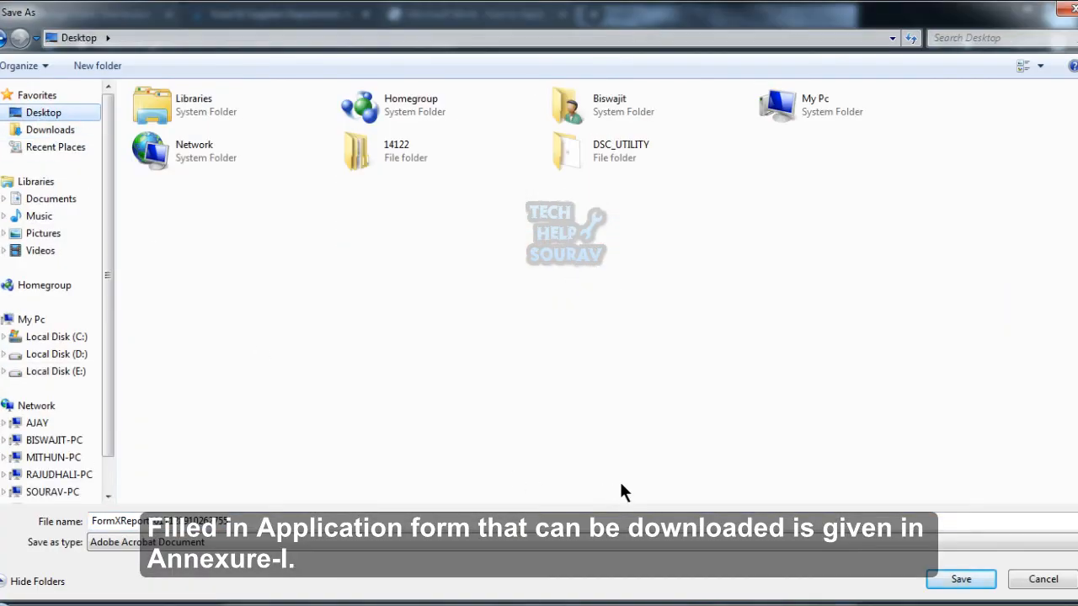
{"action": "left_click", "coordinate": [956, 580]}
{"action": "scroll", "coordinate": [850, 552], "scroll_direction": "down", "scroll_amount": 1}
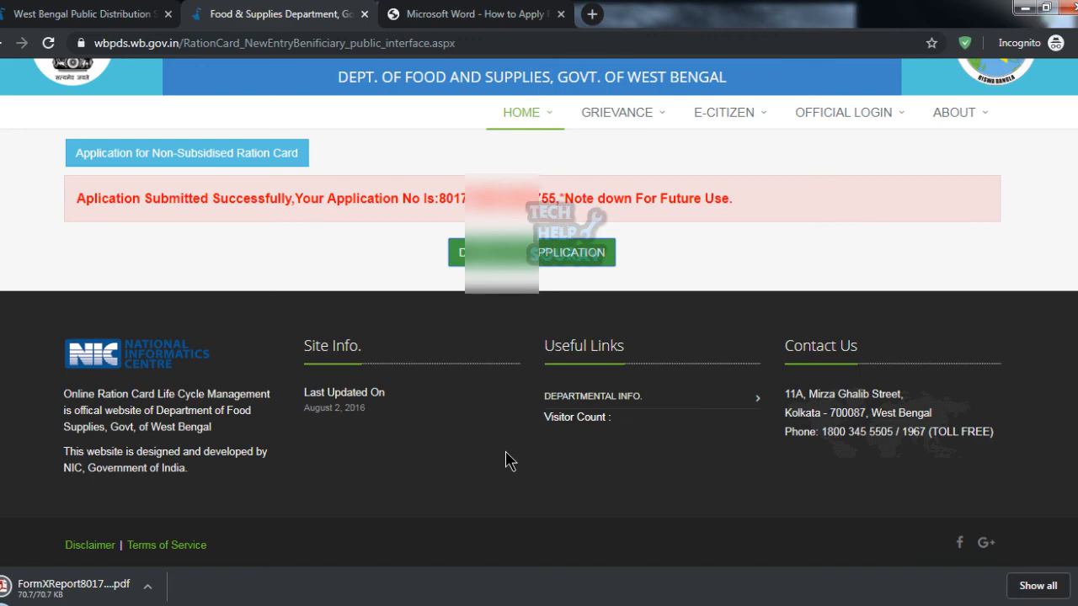
{"action": "scroll", "coordinate": [506, 461], "scroll_direction": "up", "scroll_amount": 1}
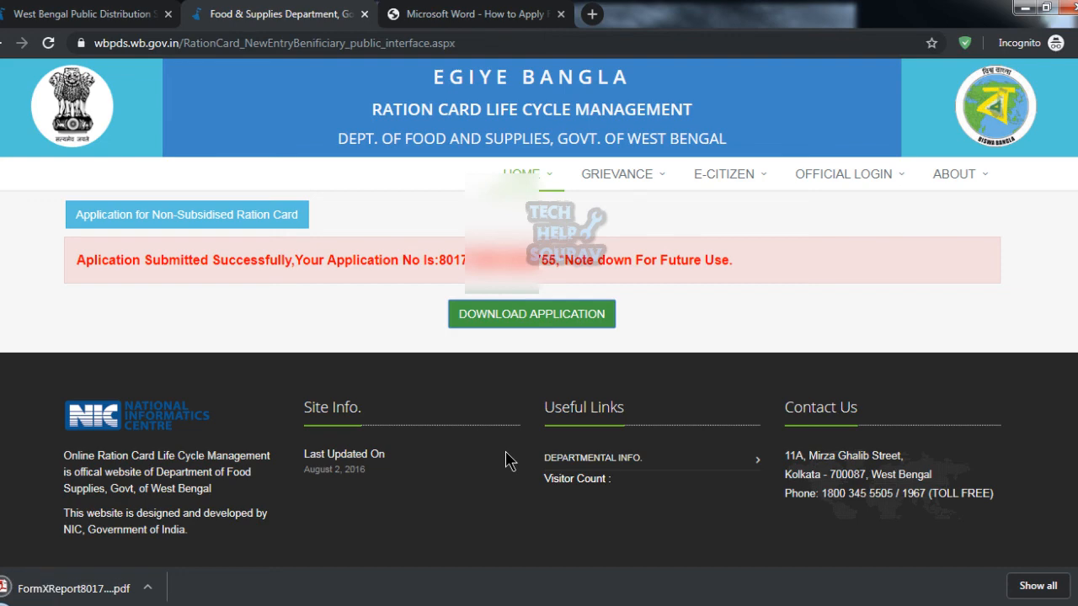
Open the downloaded Form X-U PDF in Chrome, closing the duplicate tab, and scroll through it.
{"action": "double_click", "coordinate": [82, 590]}
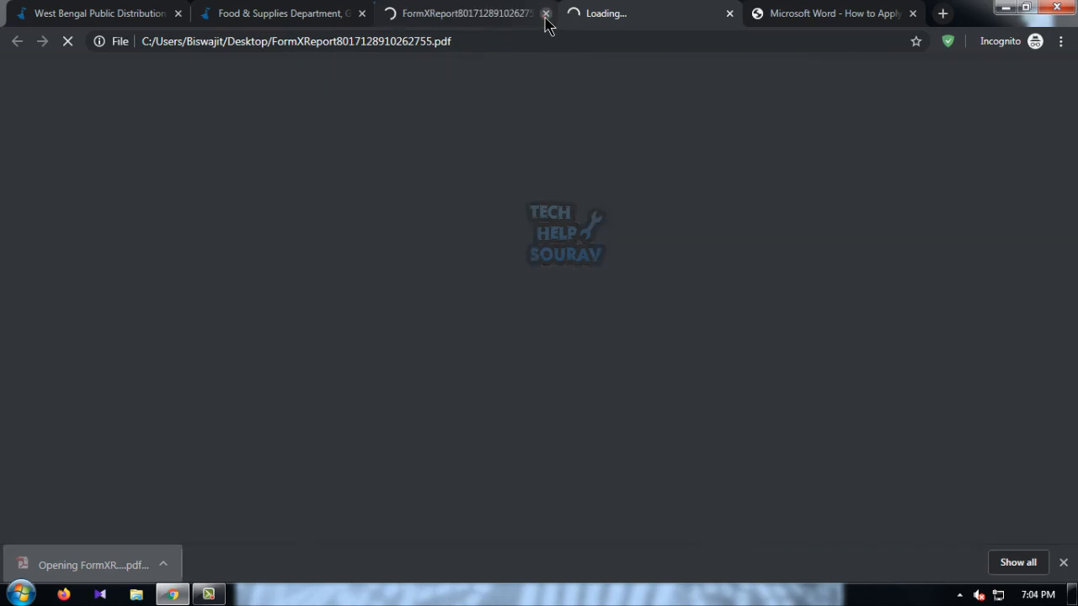
{"action": "left_click", "coordinate": [546, 15]}
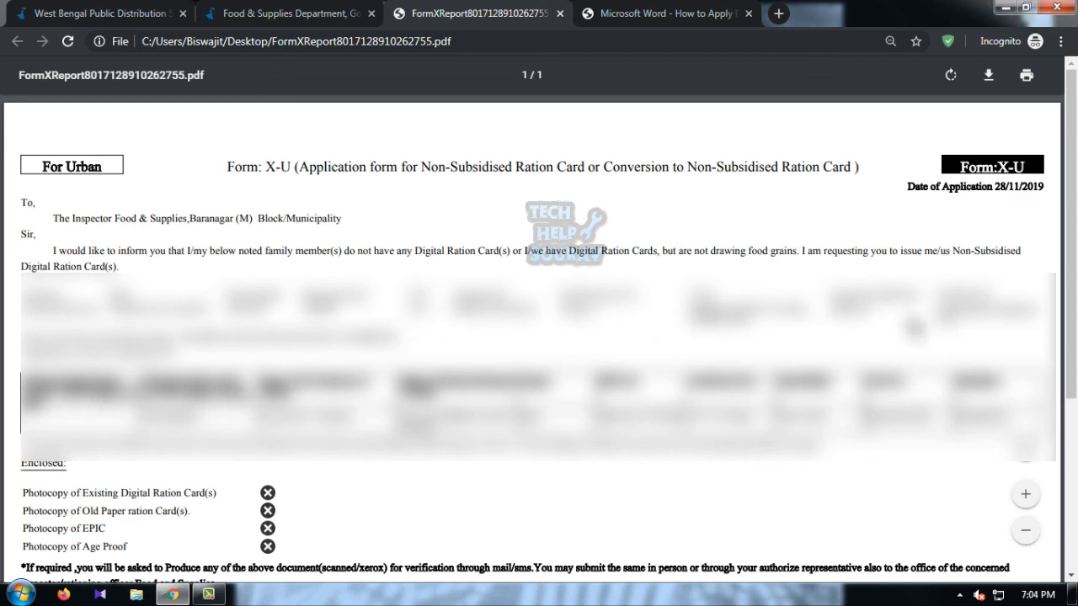
{"action": "scroll", "coordinate": [918, 329], "scroll_direction": "down", "scroll_amount": 4}
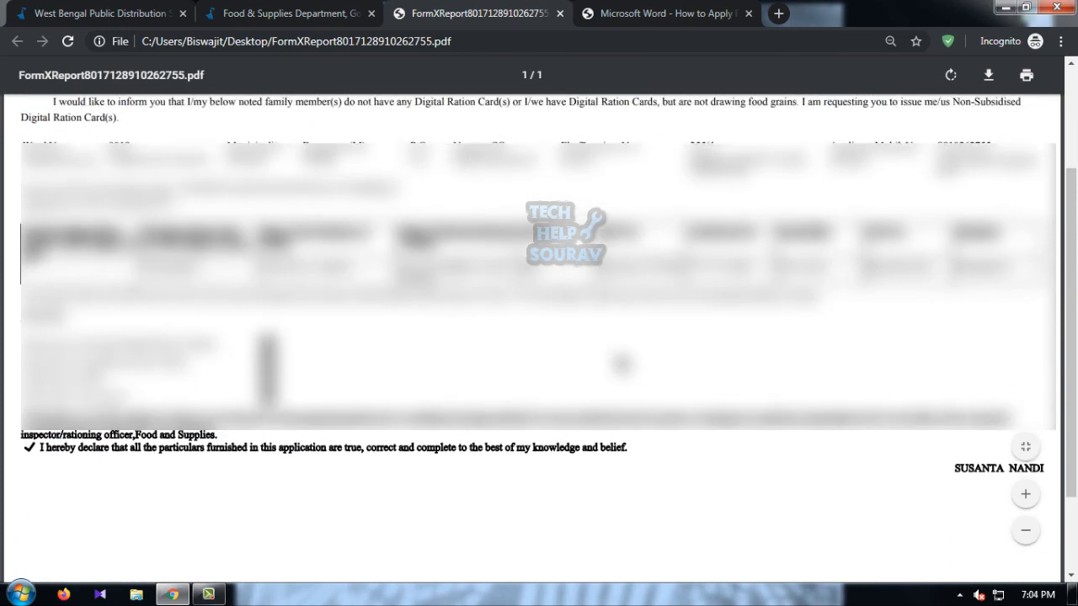
{"action": "scroll", "coordinate": [624, 368], "scroll_direction": "up", "scroll_amount": 2}
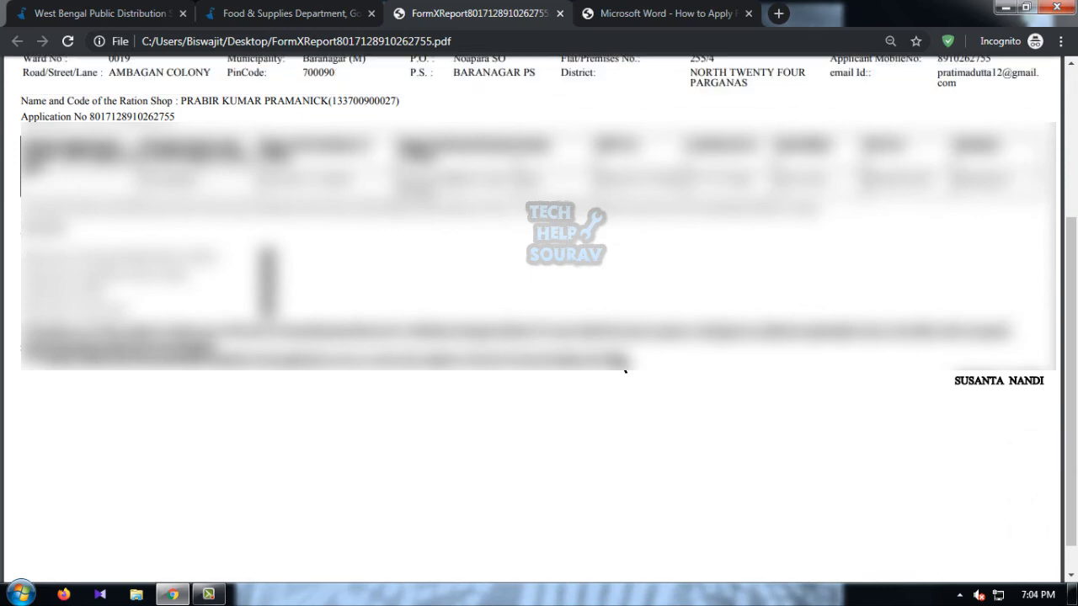
{"action": "scroll", "coordinate": [624, 368], "scroll_direction": "up", "scroll_amount": 2}
{"action": "scroll", "coordinate": [624, 368], "scroll_direction": "up", "scroll_amount": 4}
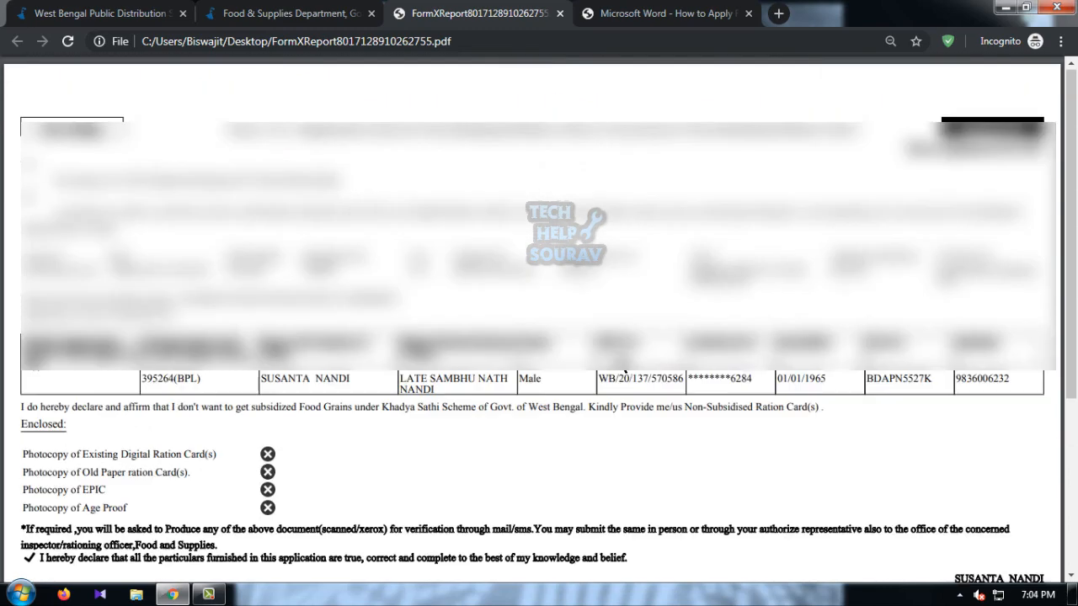